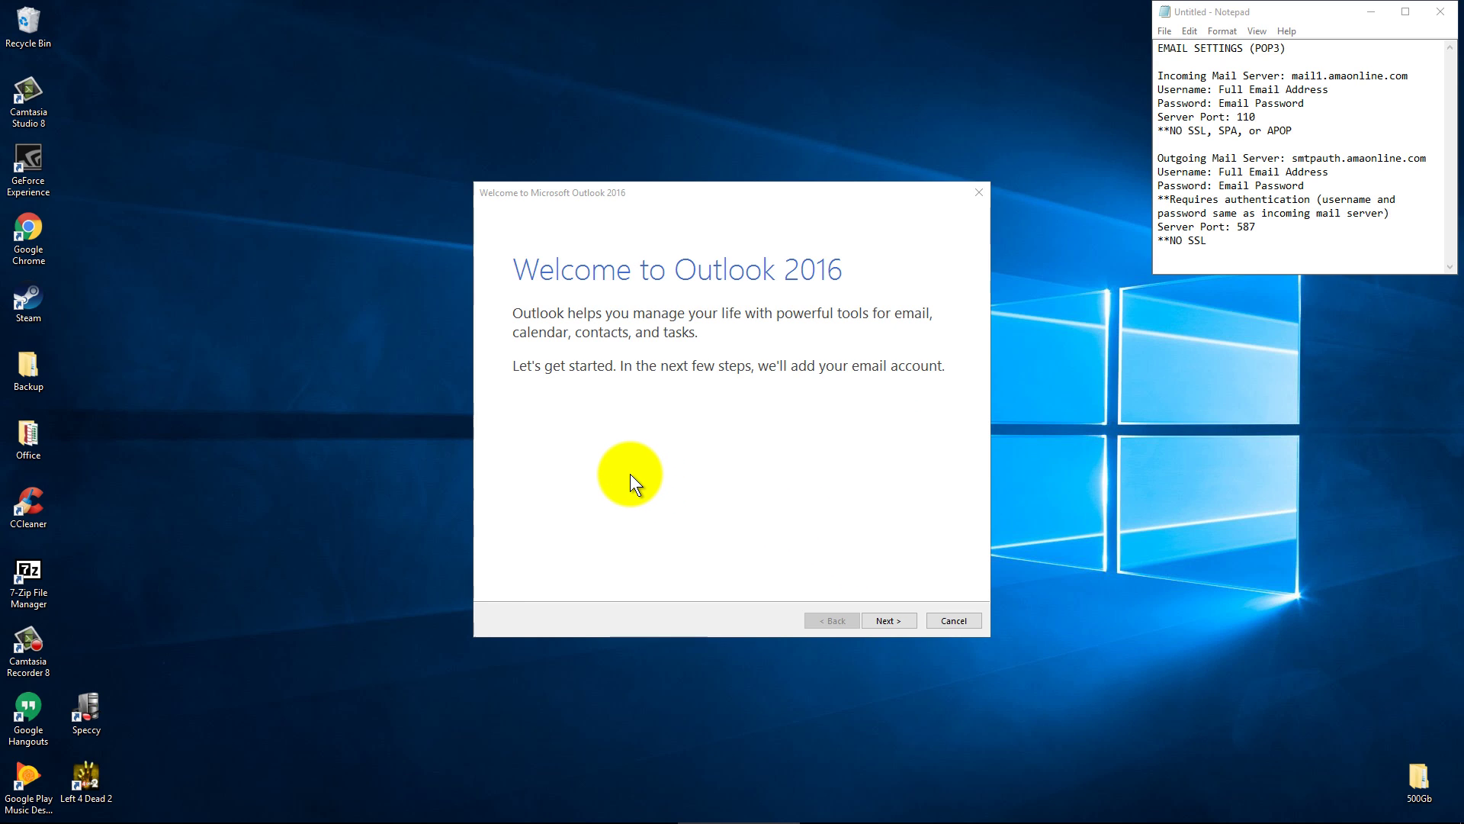
Step: Start adding an email account with manual setup and the POP or IMAP account type
click(887, 620)
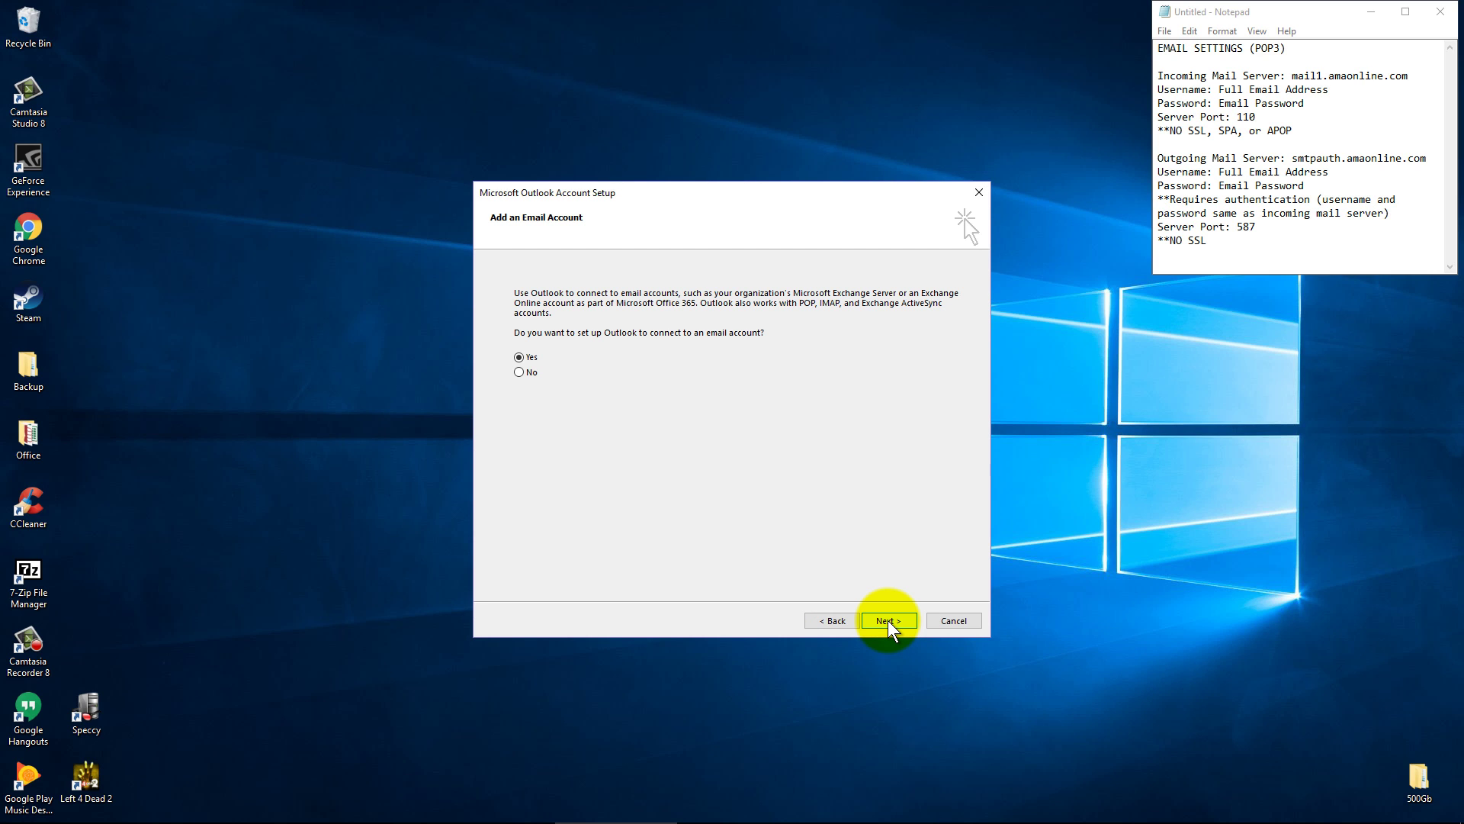
click(887, 620)
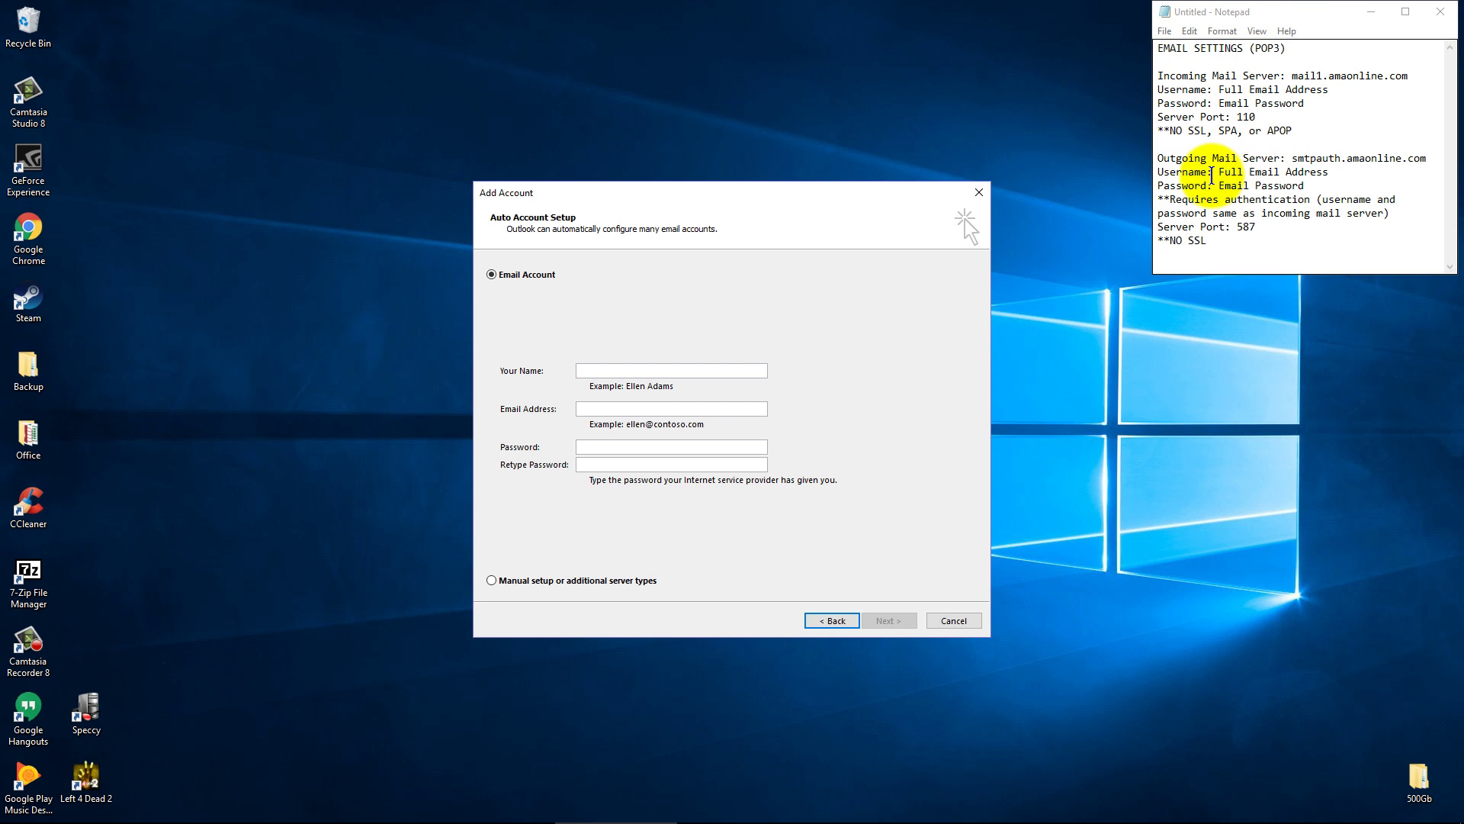
click(491, 583)
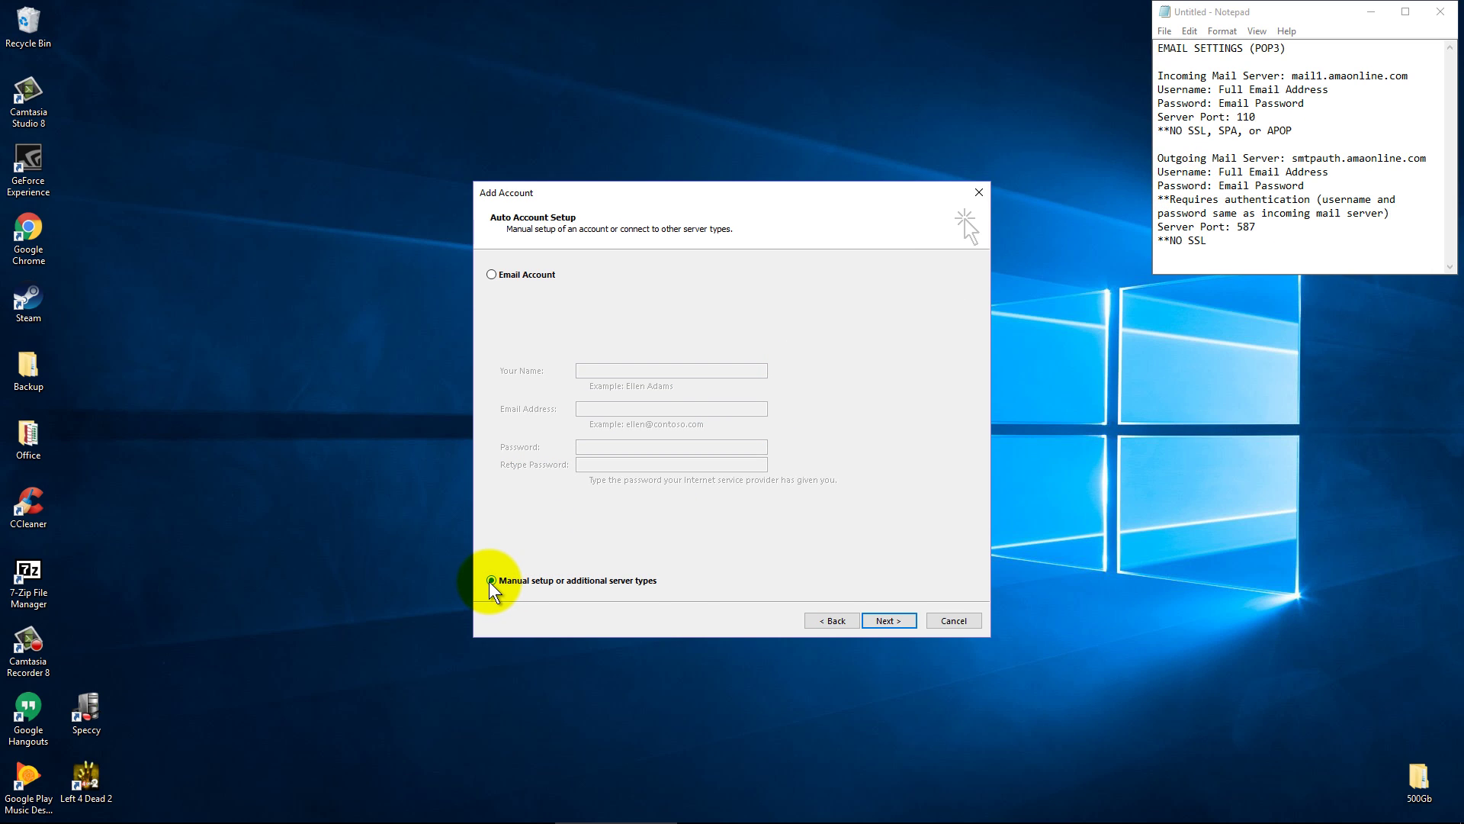
click(887, 622)
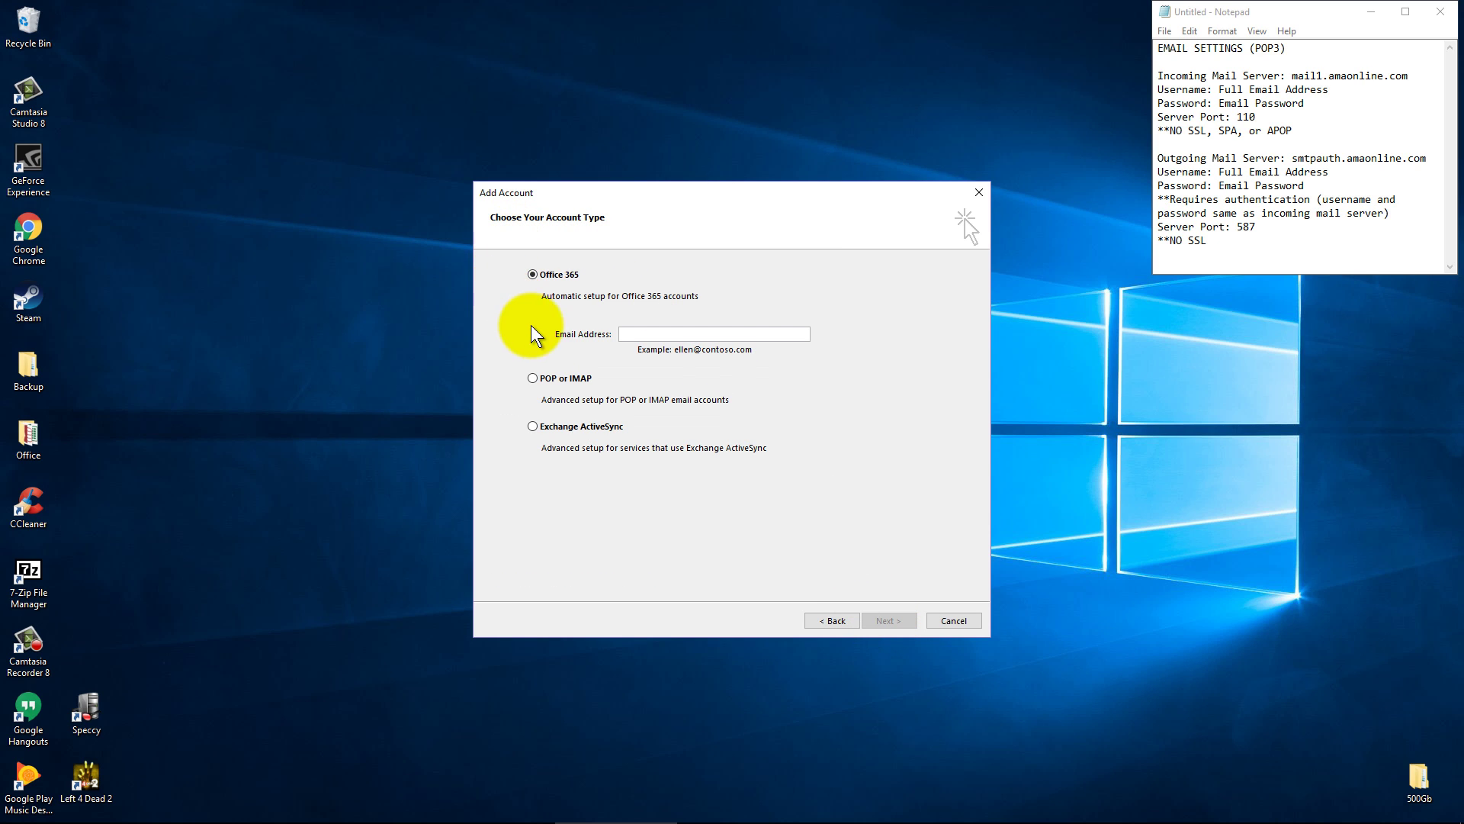
click(535, 379)
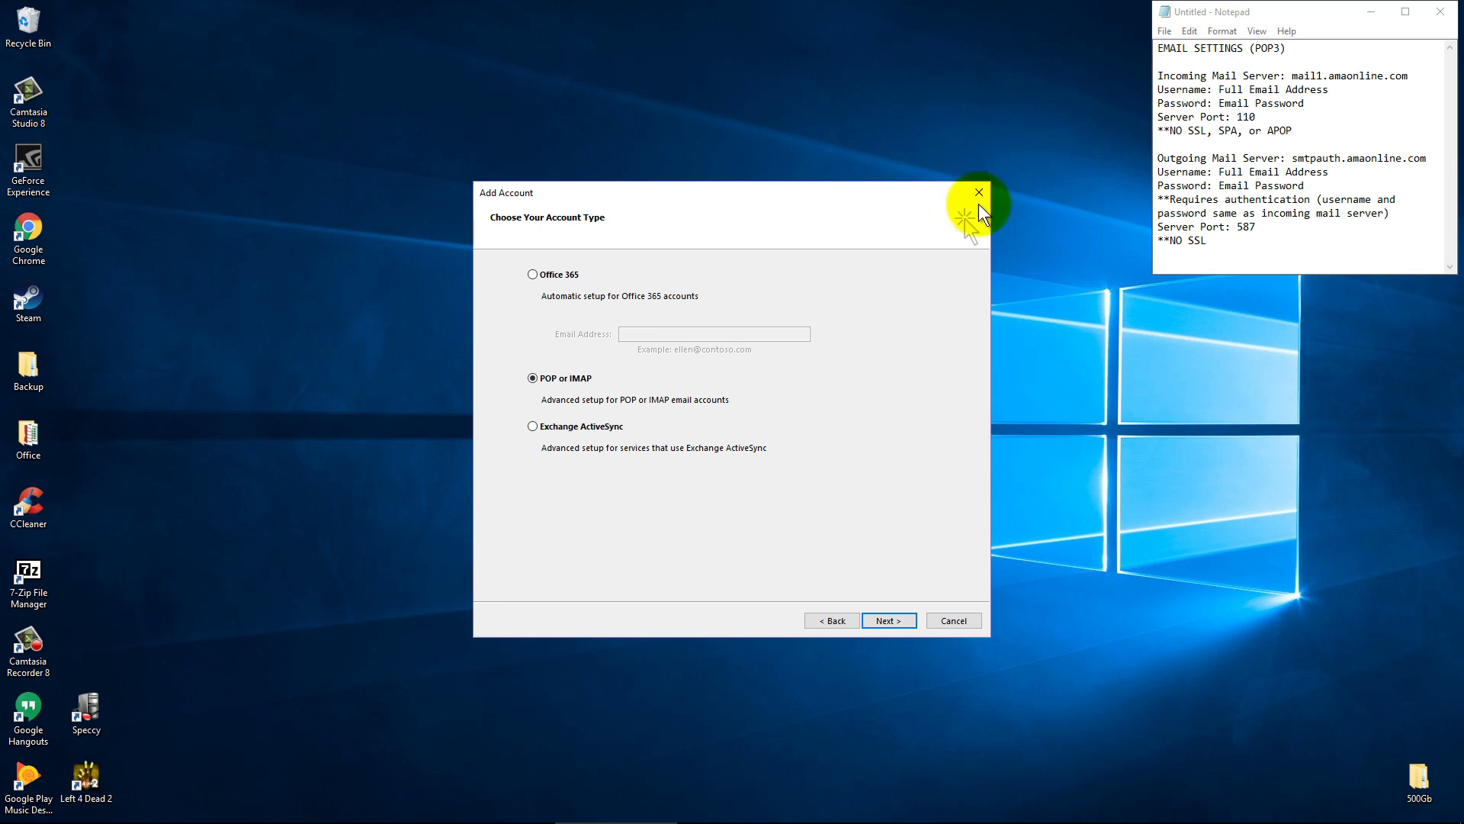
click(887, 620)
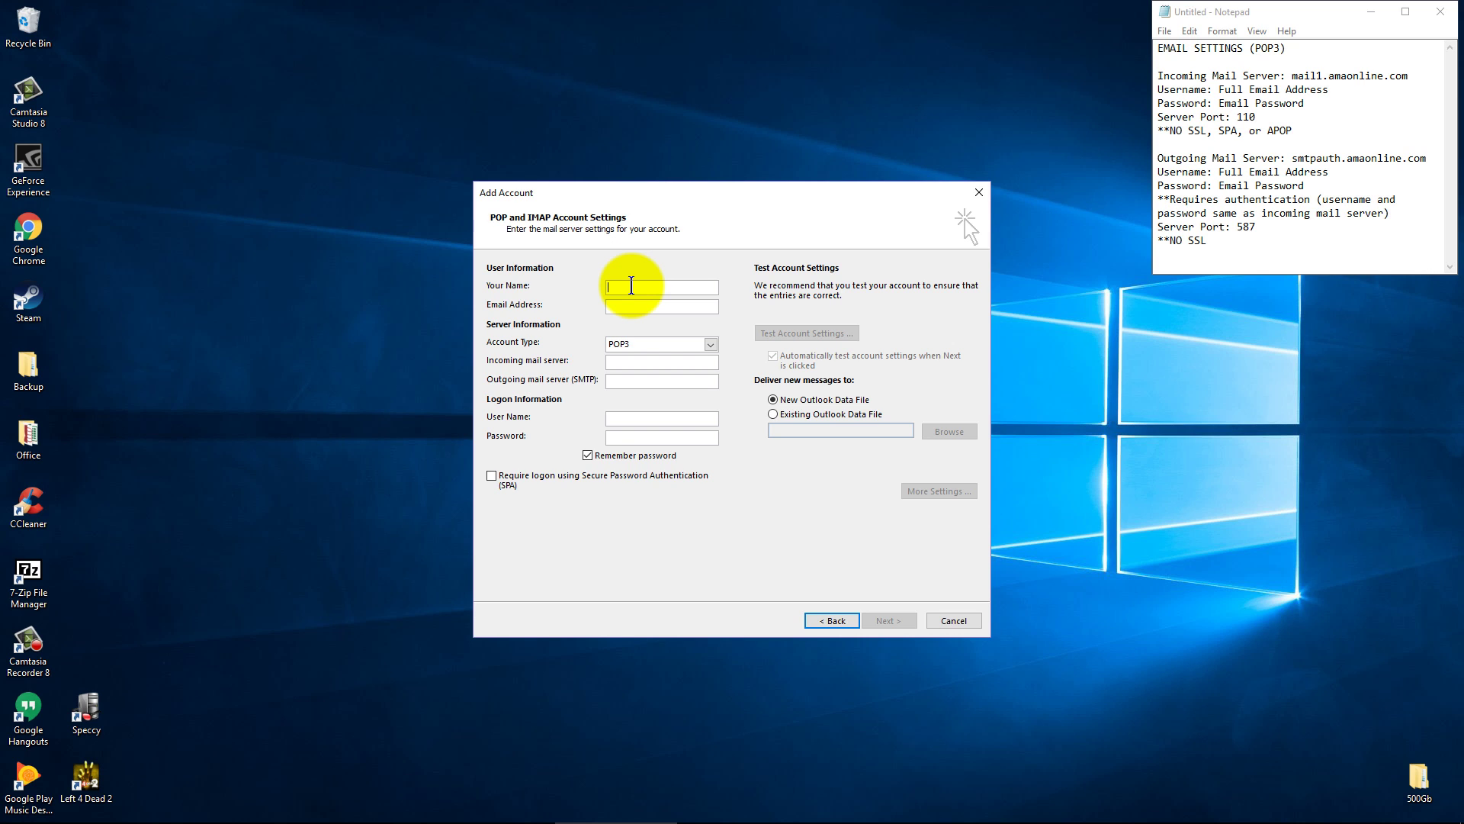
Step: Enter the display name and email address, keeping POP3 as the account type
click(631, 285)
text(Savvy)
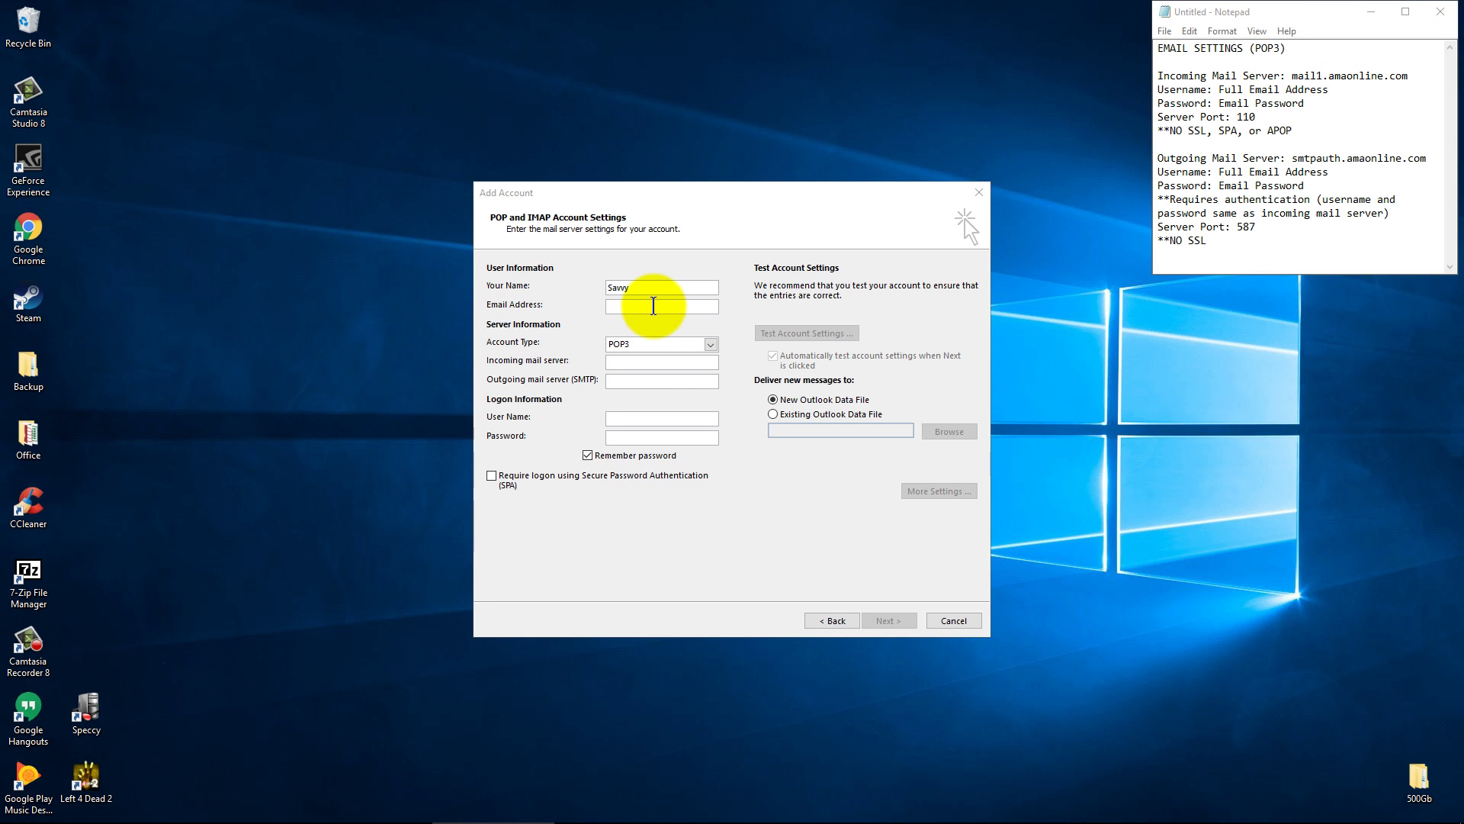
click(653, 306)
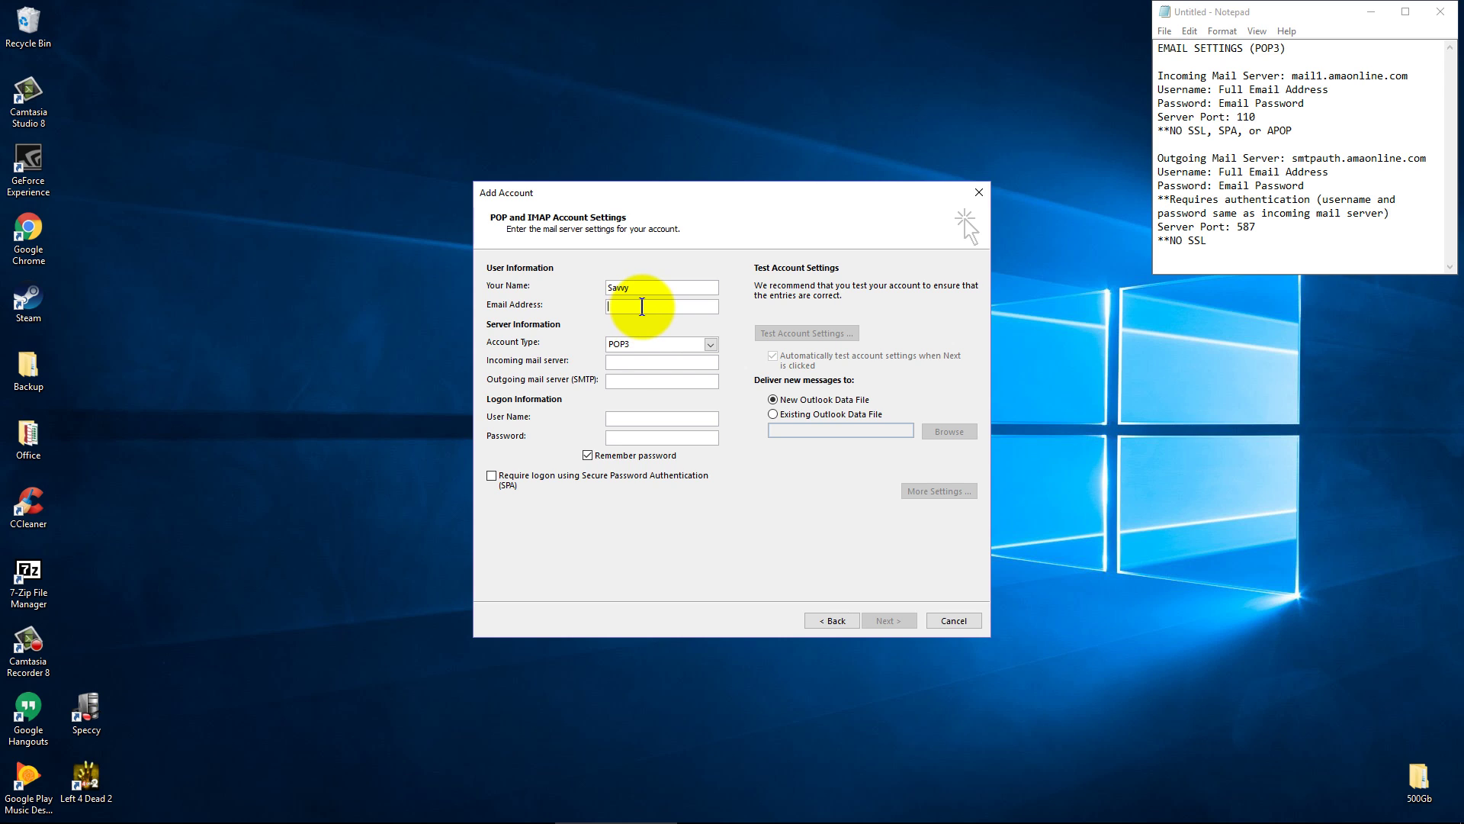
key(ctrl+v)
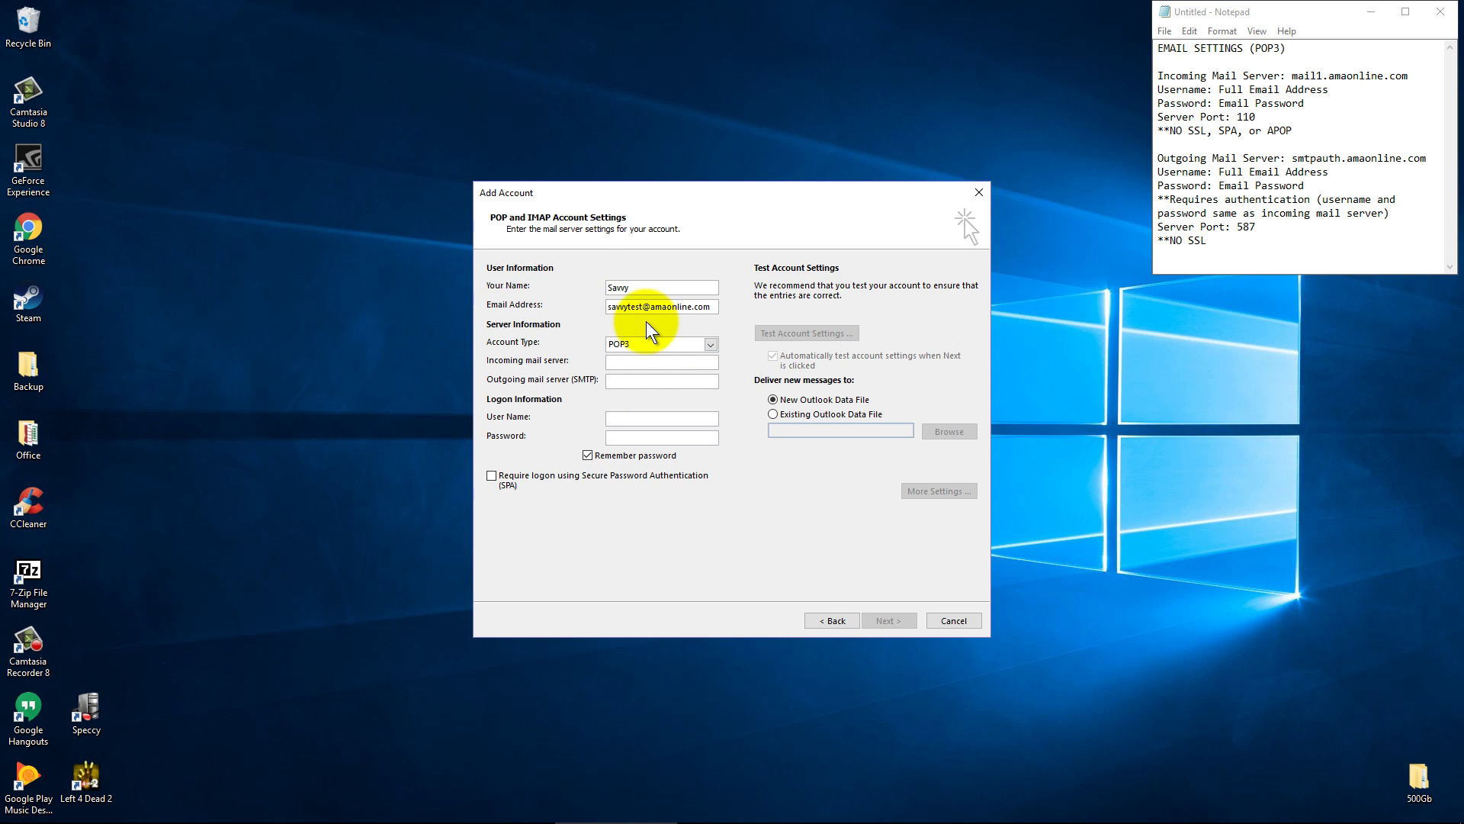
click(709, 345)
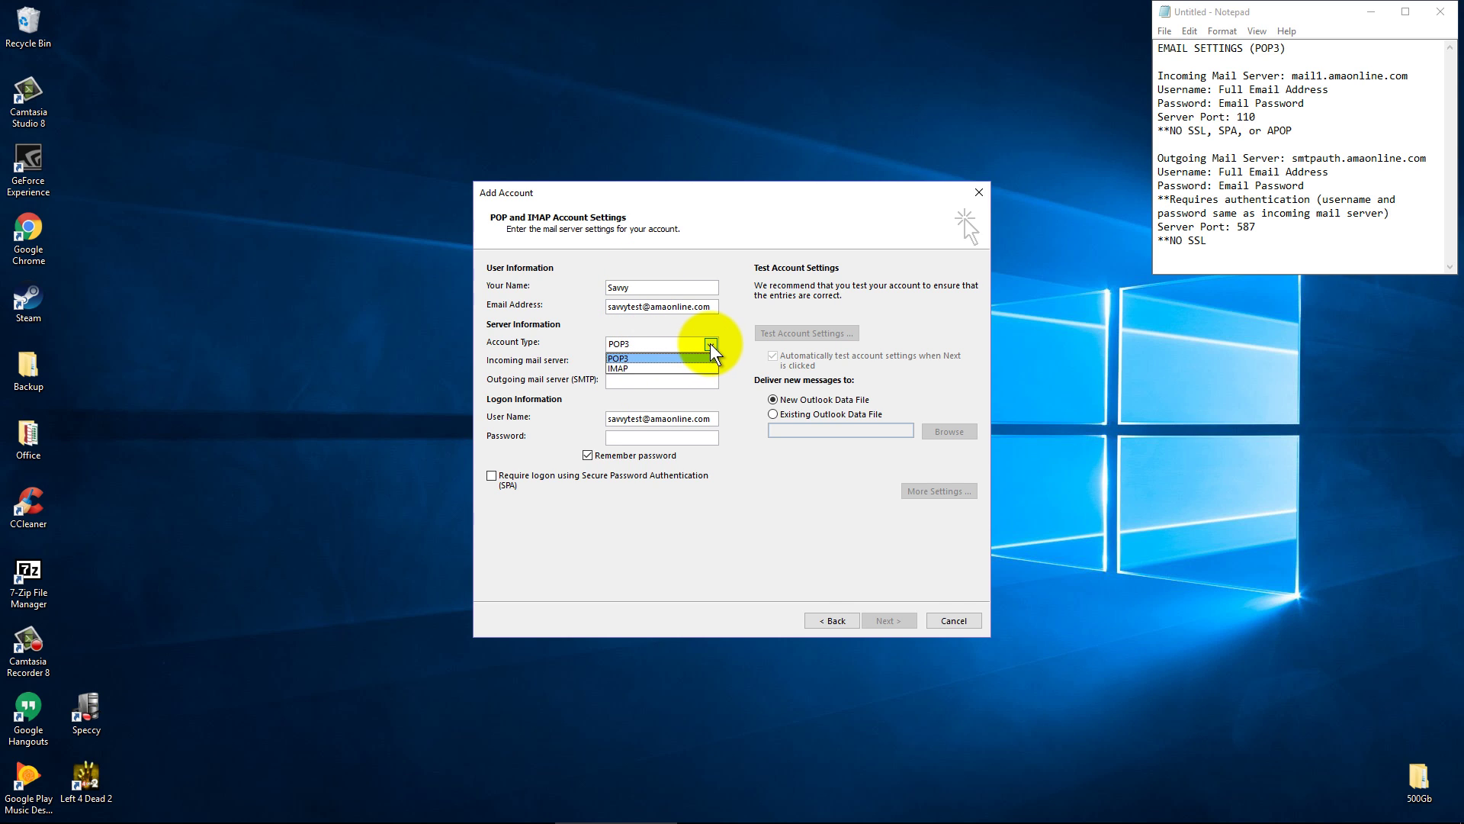
click(668, 359)
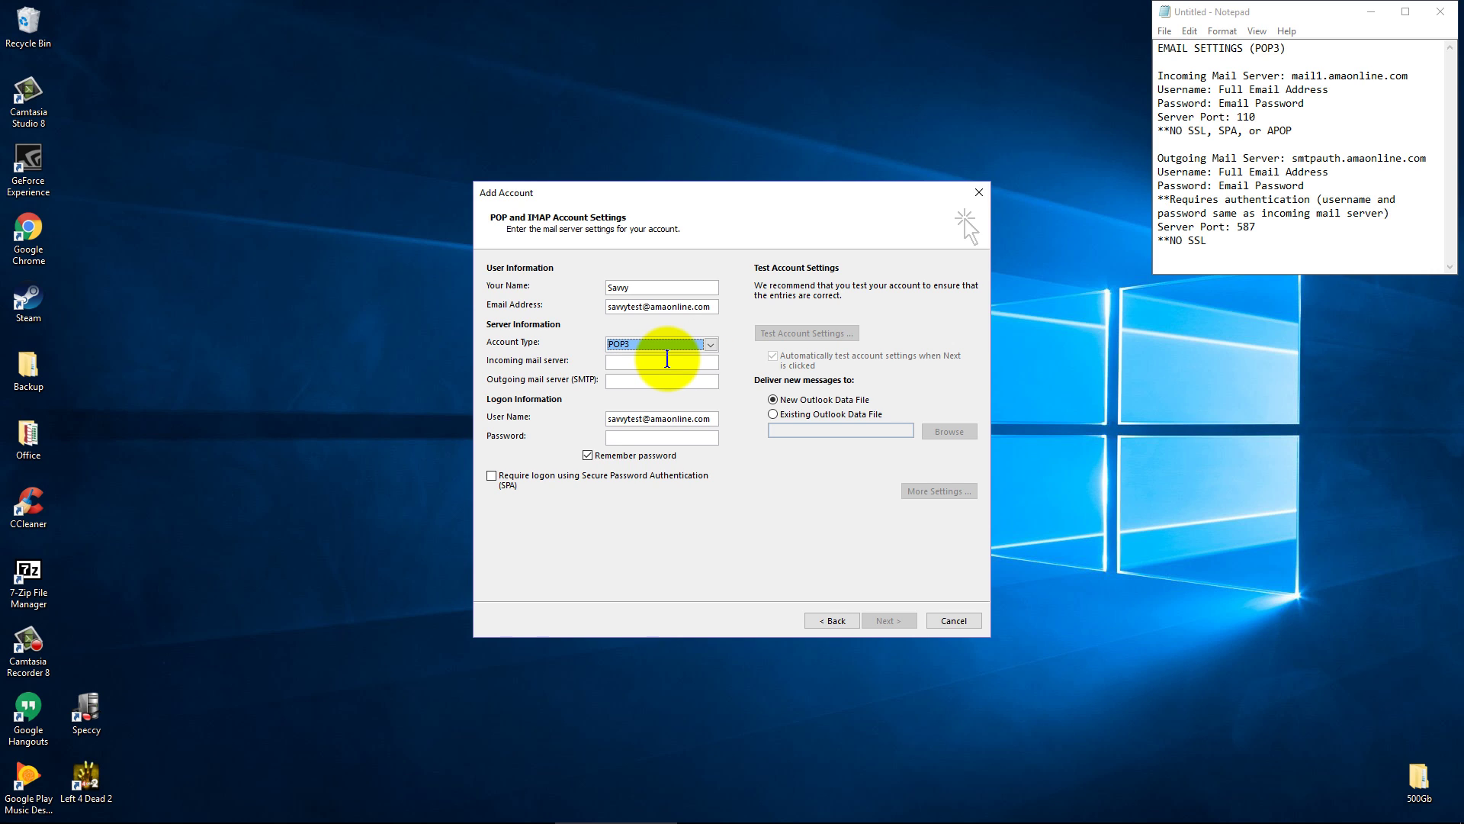
Step: Paste mail1.amaonline.com as incoming server and smtpauth.amaonline.com as outgoing server from Notepad
click(667, 361)
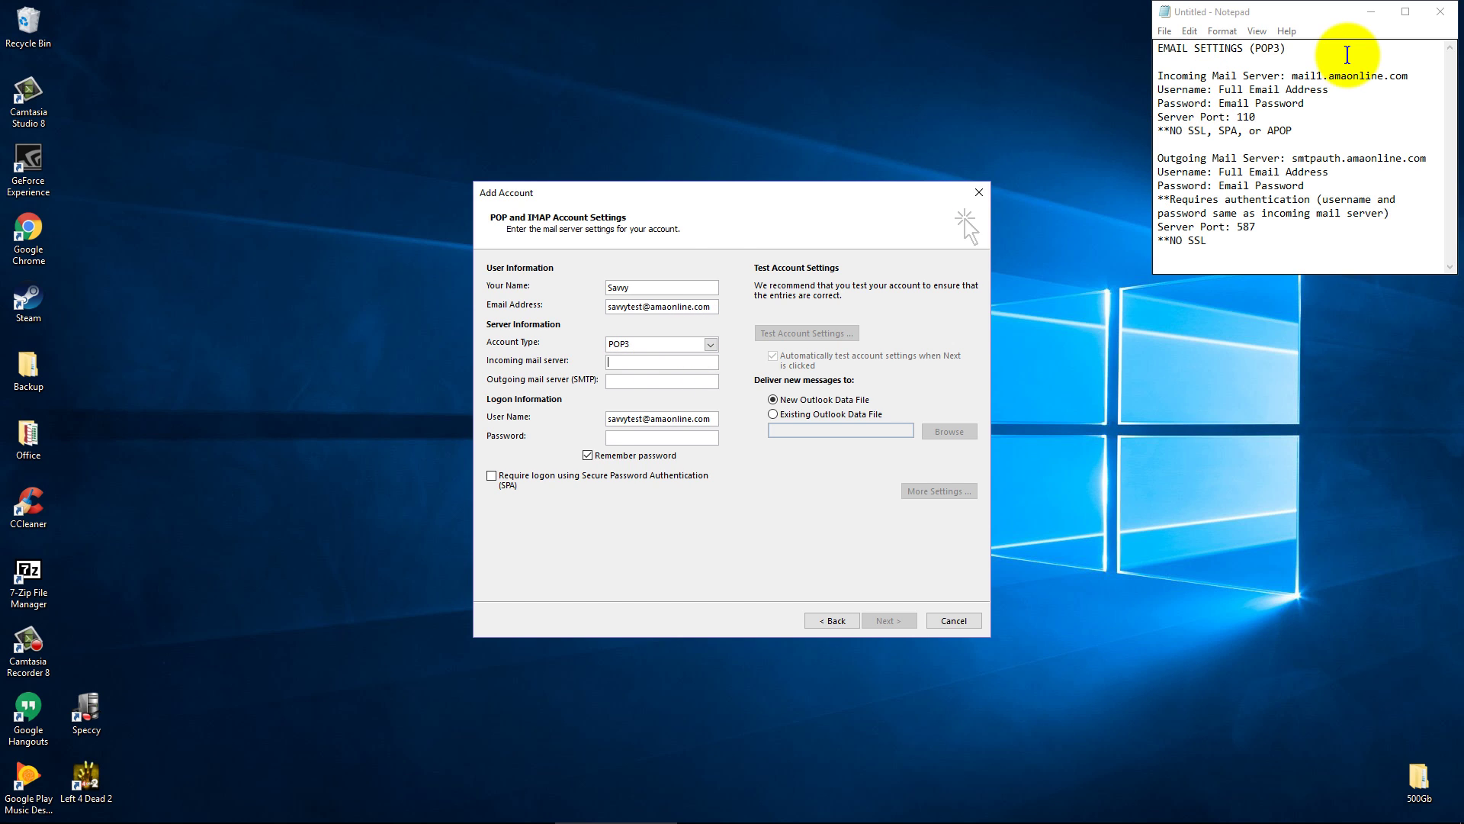
drag(1292, 76, 1416, 76)
key(ctrl+c)
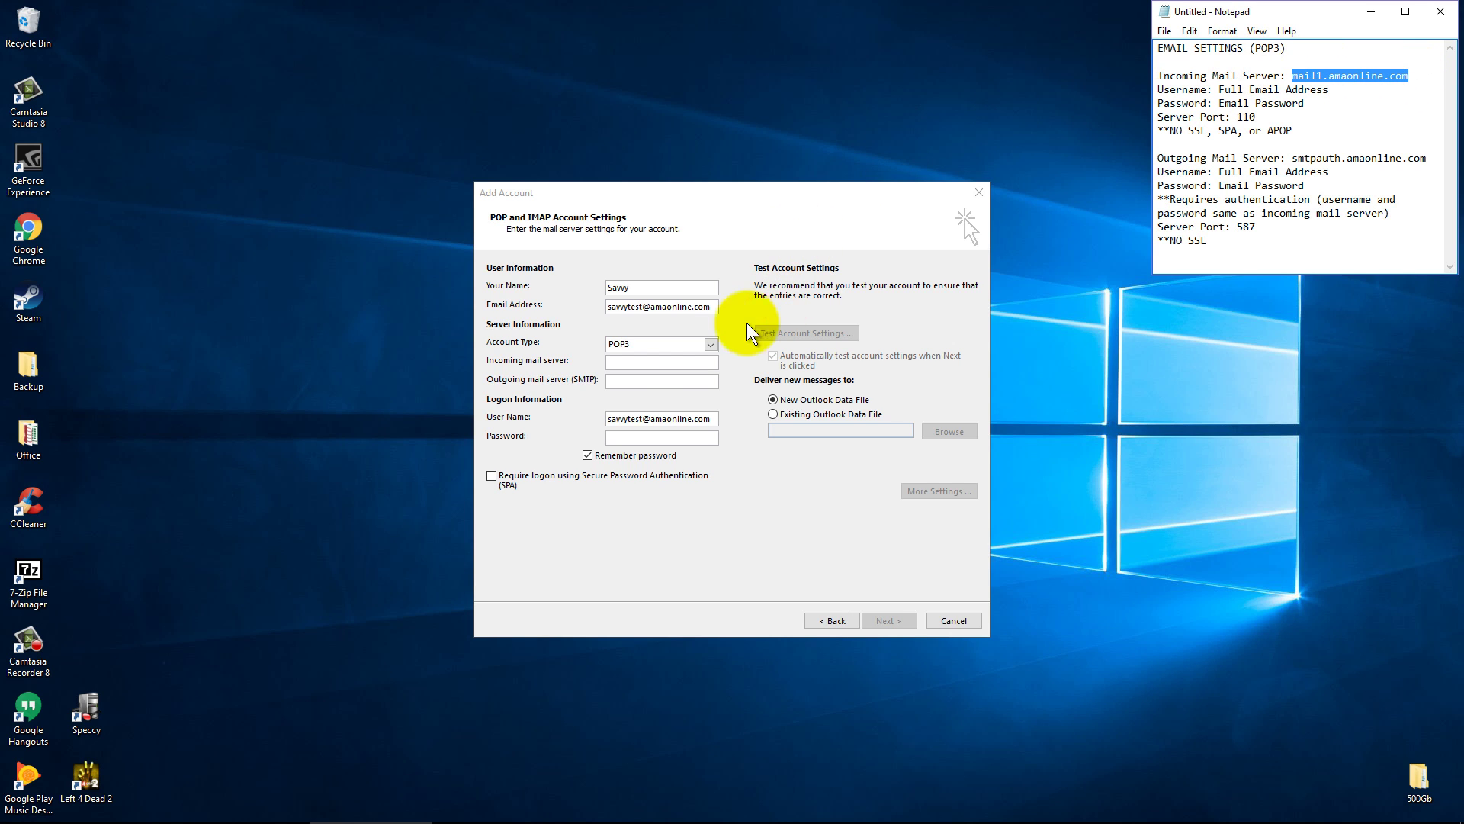
click(662, 362)
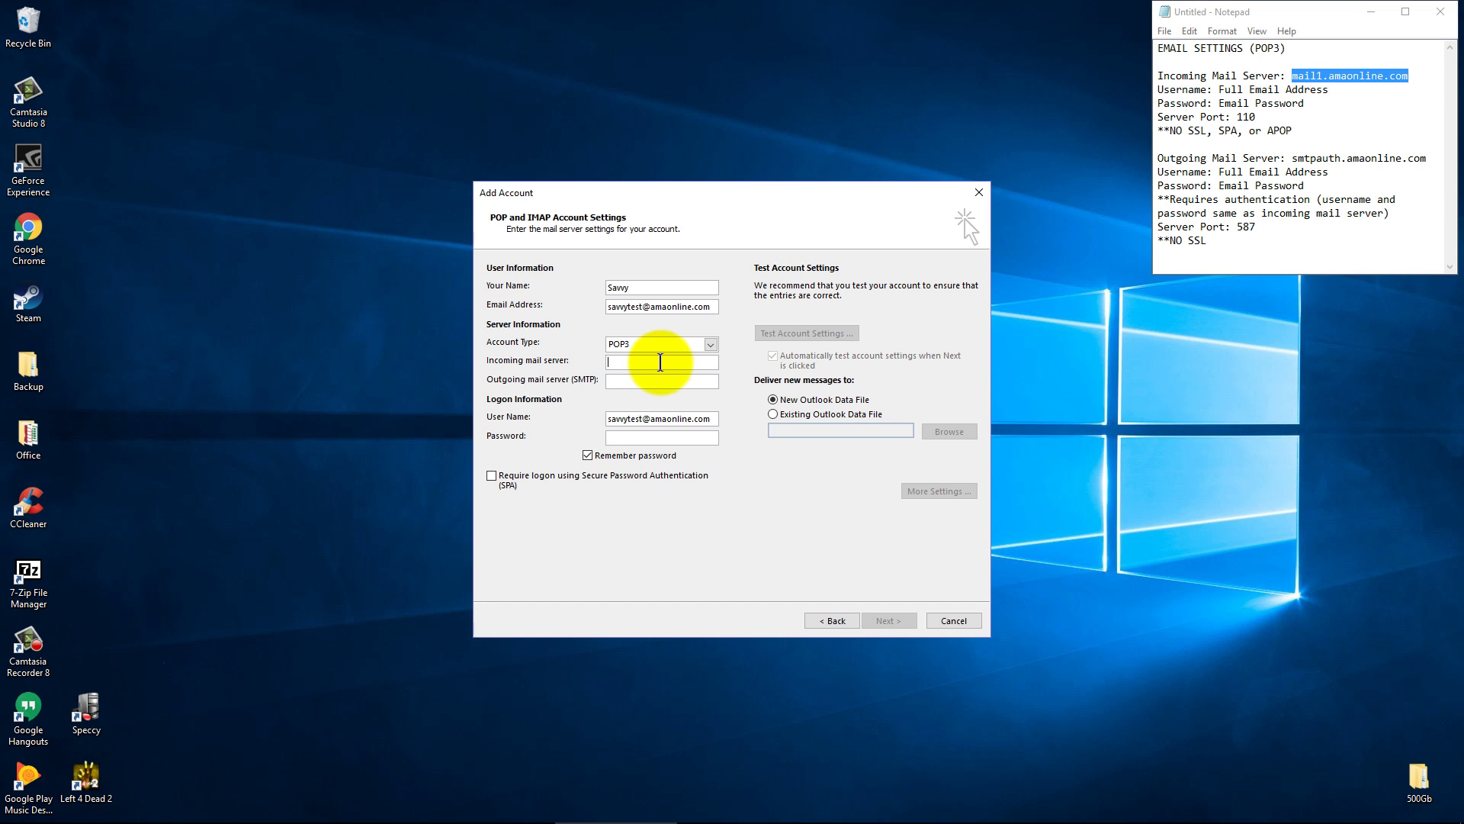
key(ctrl+v)
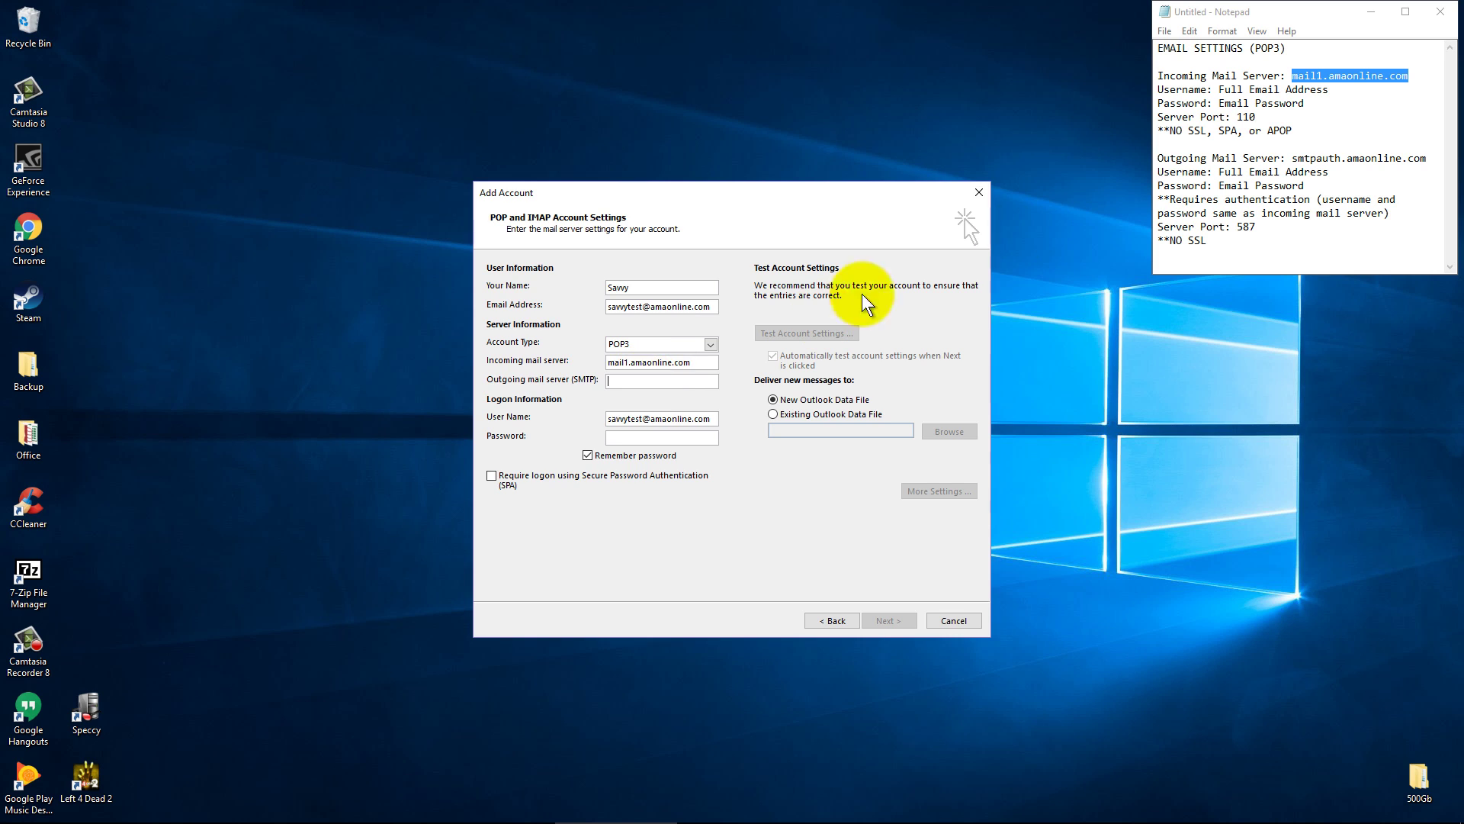
drag(1297, 158, 1428, 159)
key(ctrl+c)
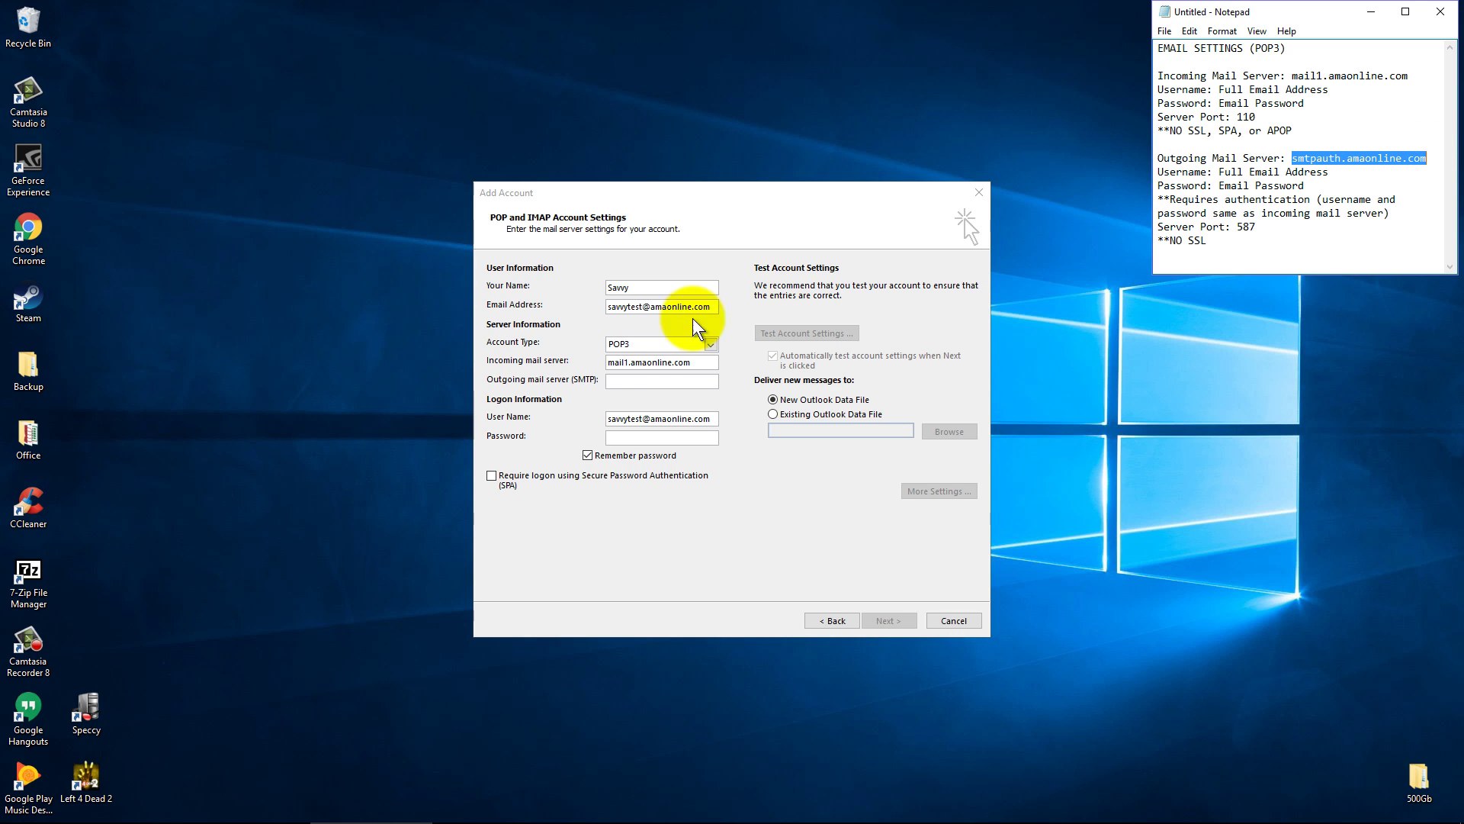
click(651, 381)
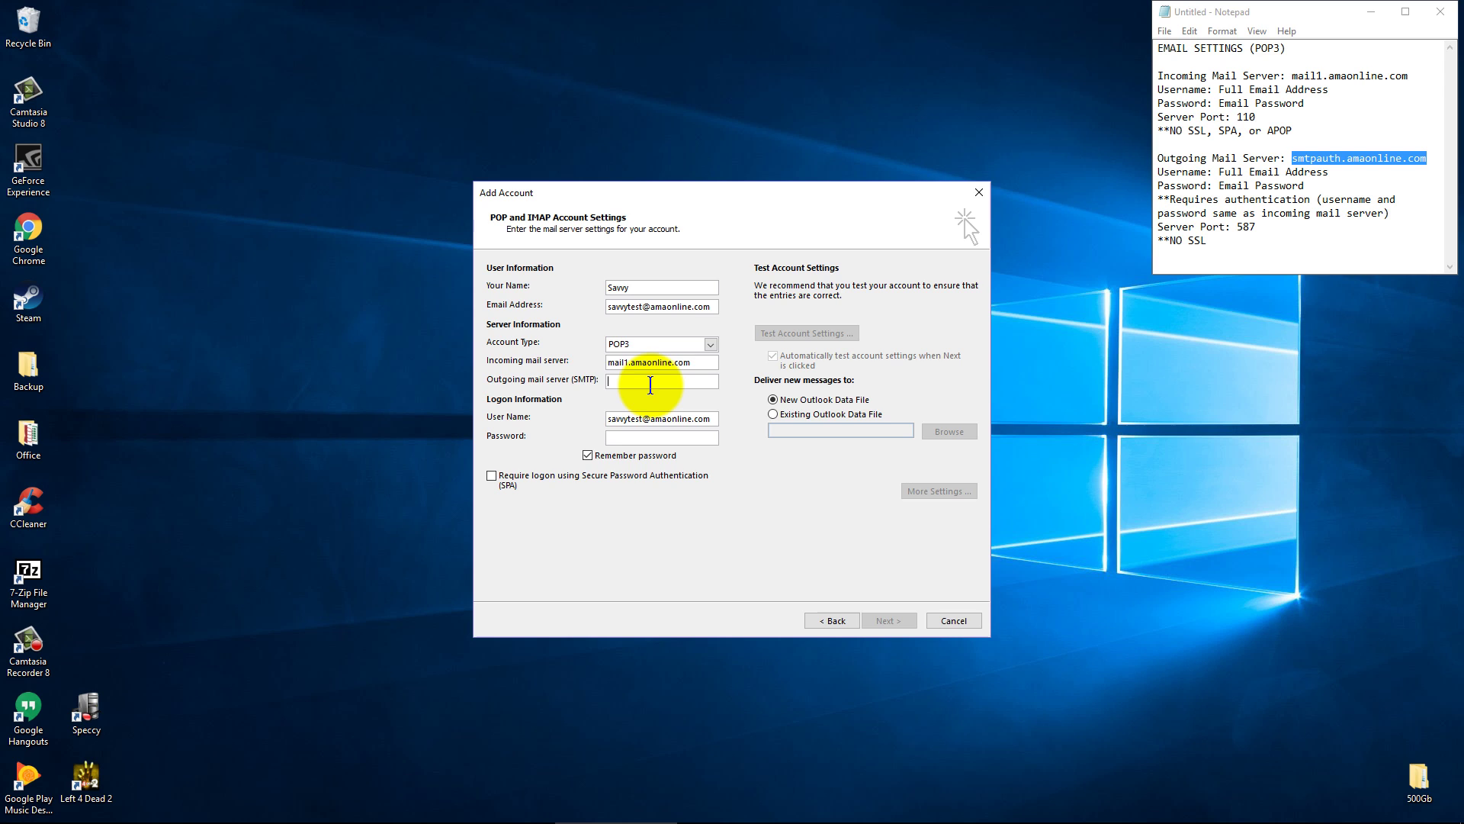
key(ctrl+v)
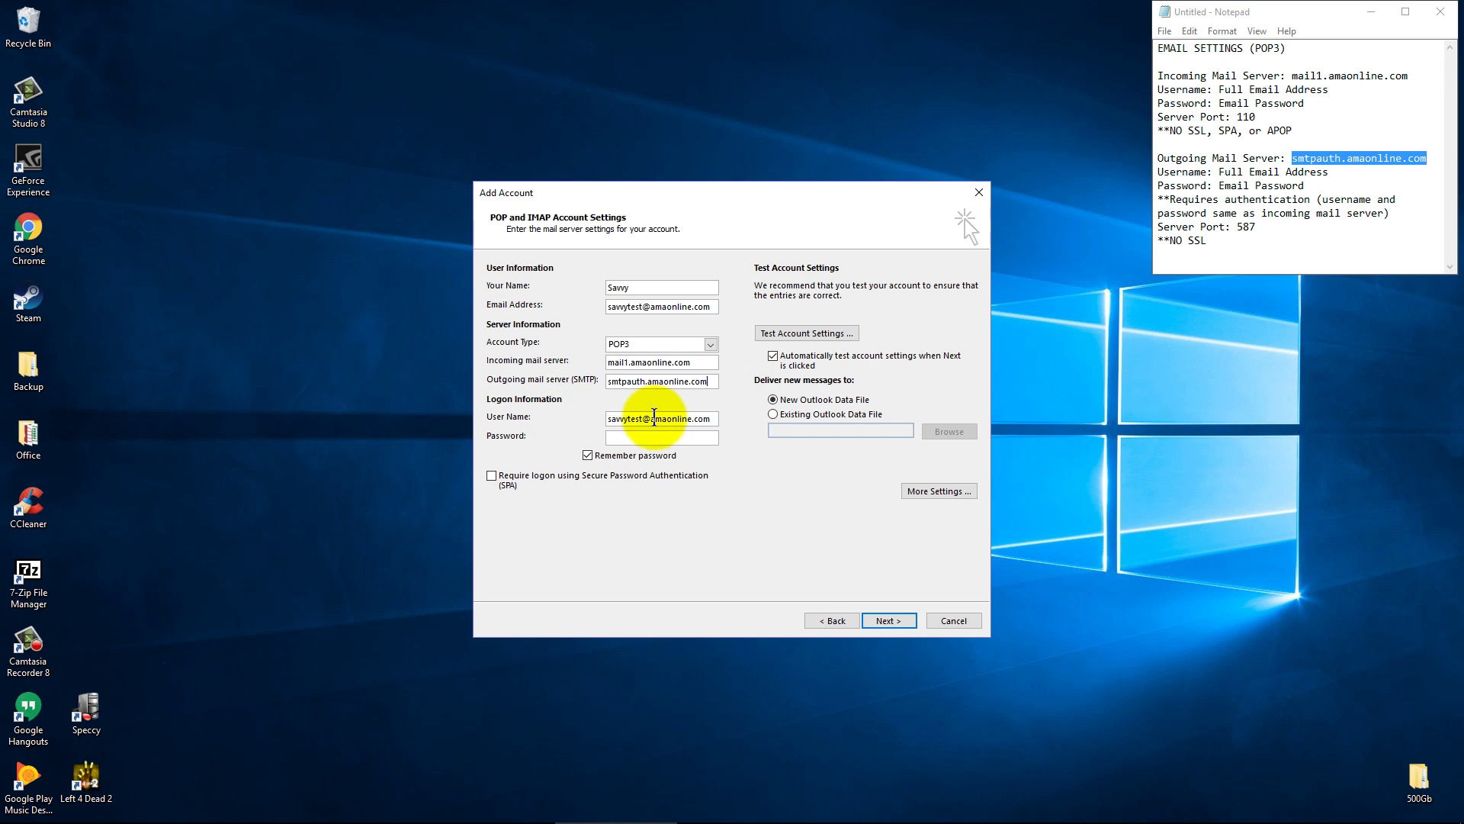
Step: Paste the account password into the password field
click(621, 440)
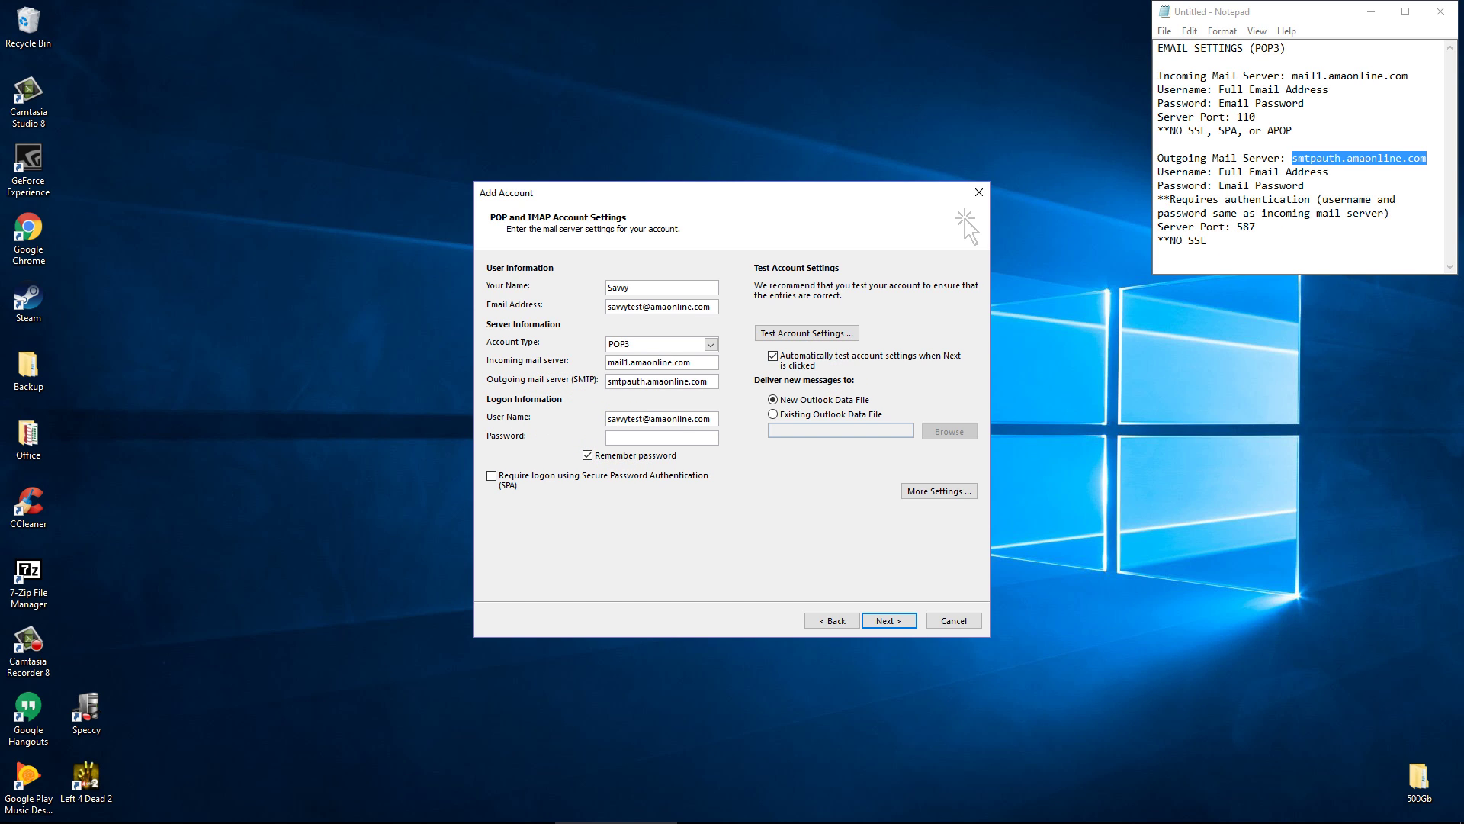
key(alt+Tab)
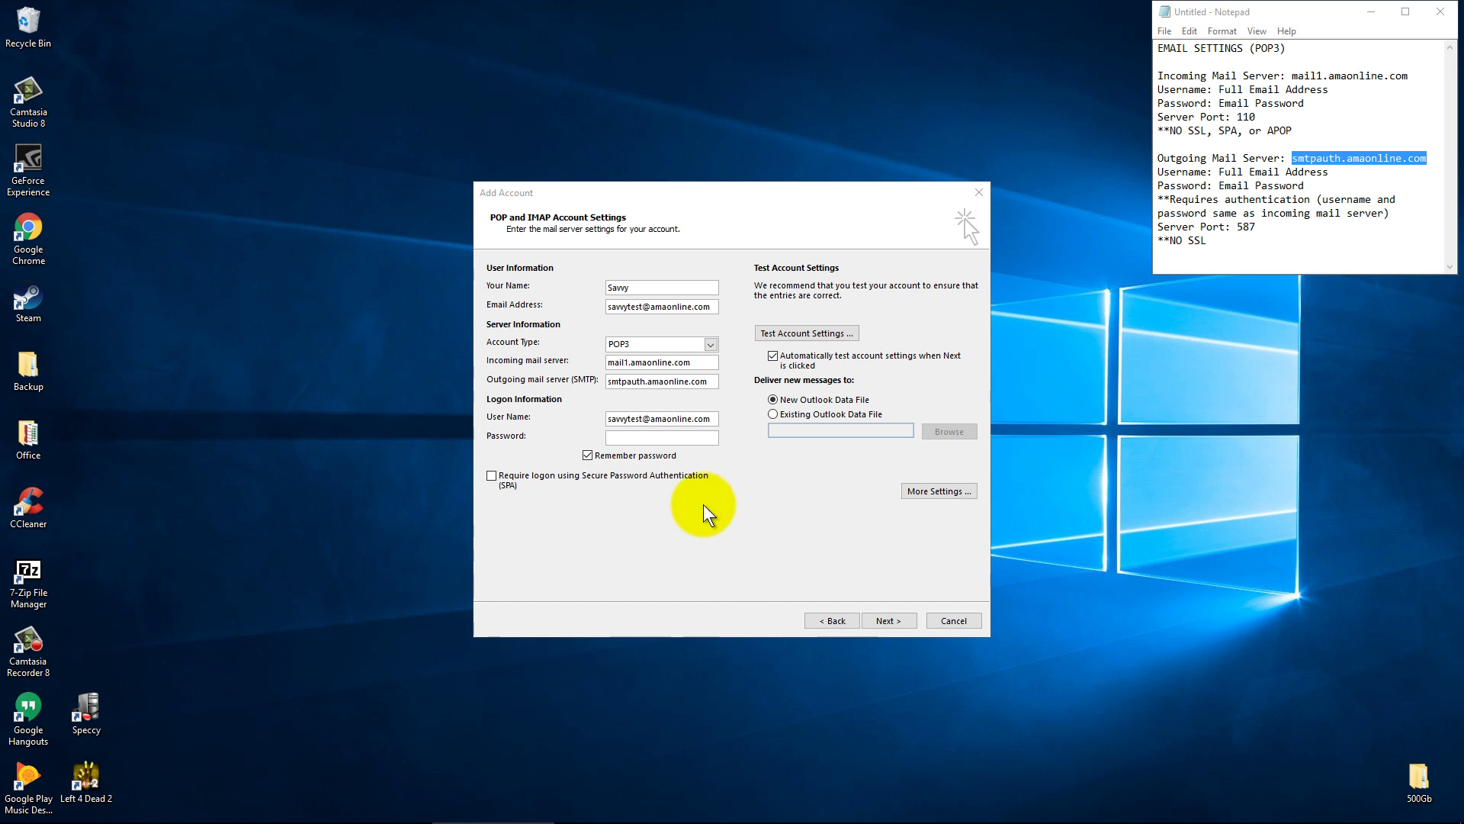
click(660, 438)
key(ctrl+v)
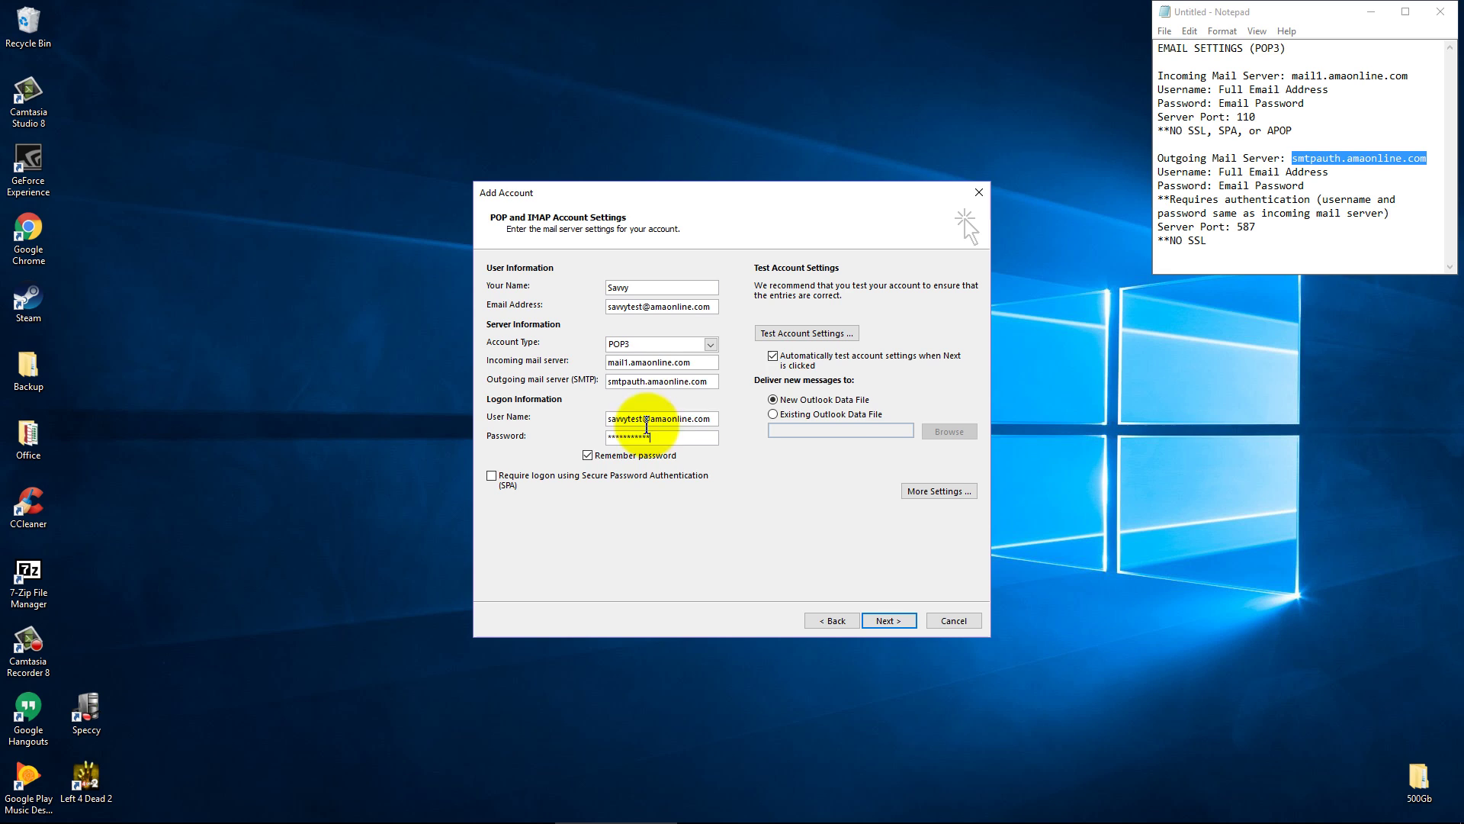
Step: In More Settings, tick 'My outgoing server (SMTP) requires authentication' on the Outgoing Server tab
click(934, 491)
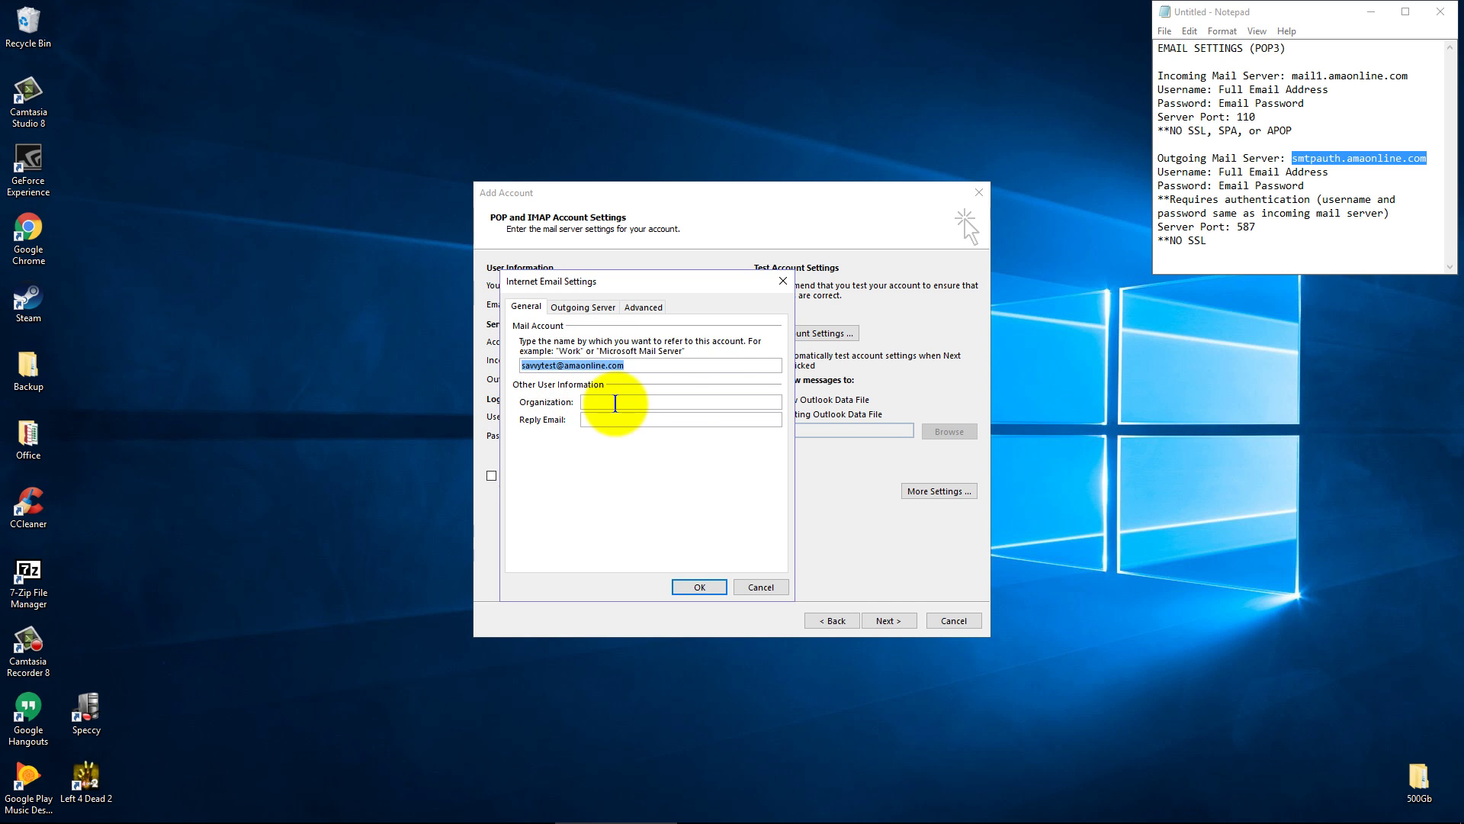
click(582, 307)
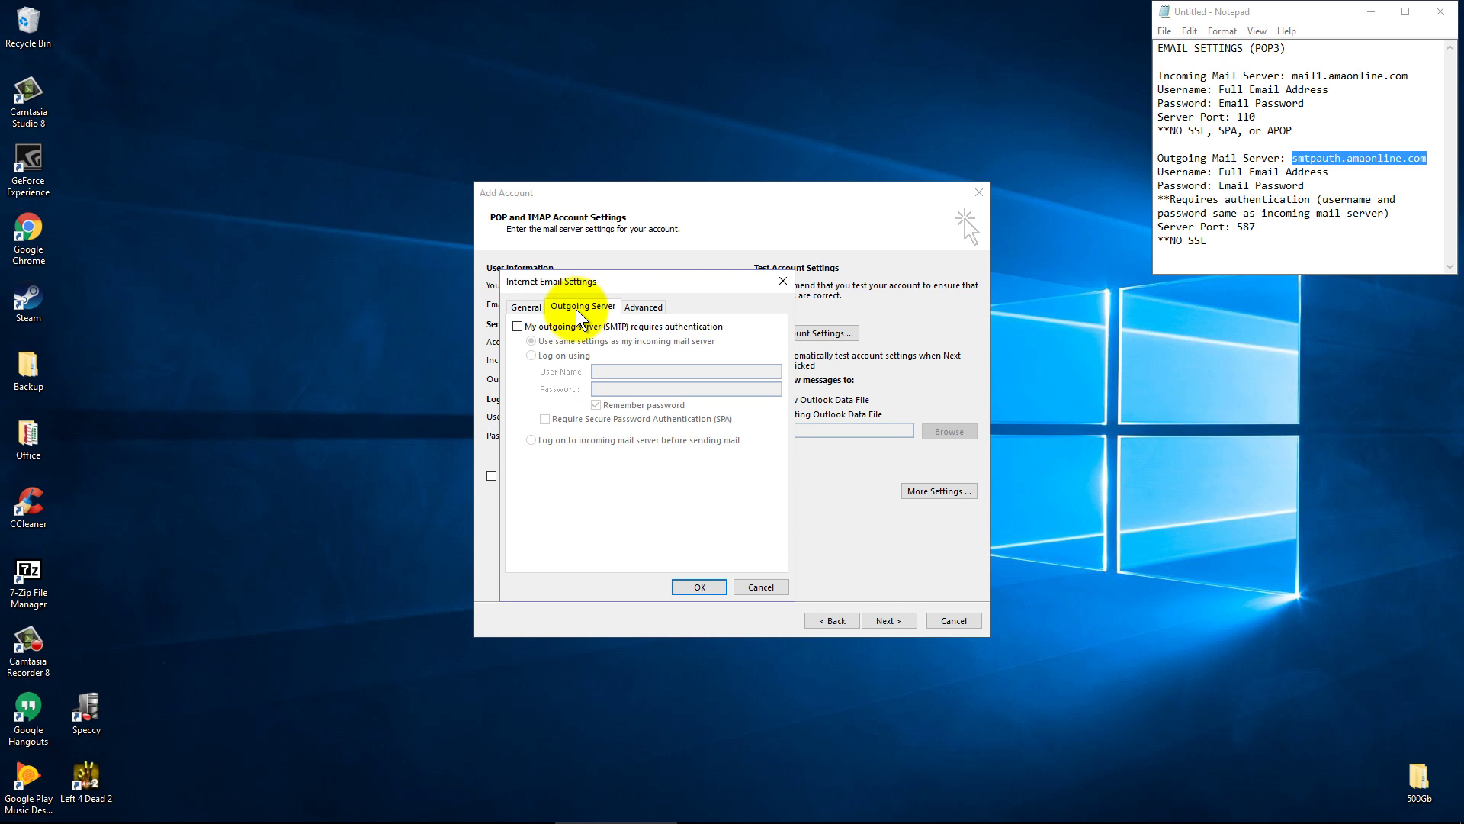
click(1177, 160)
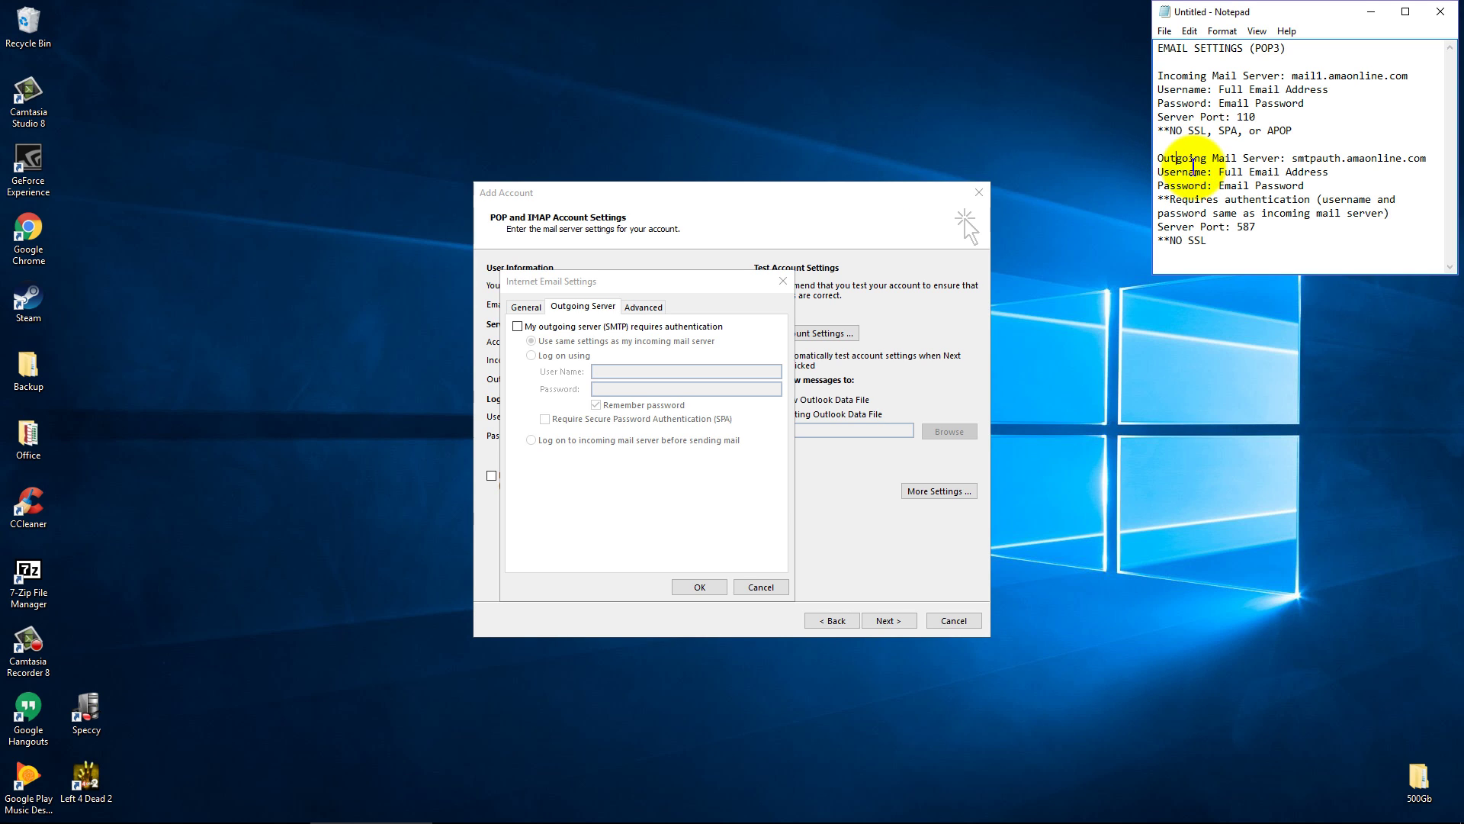
click(1103, 219)
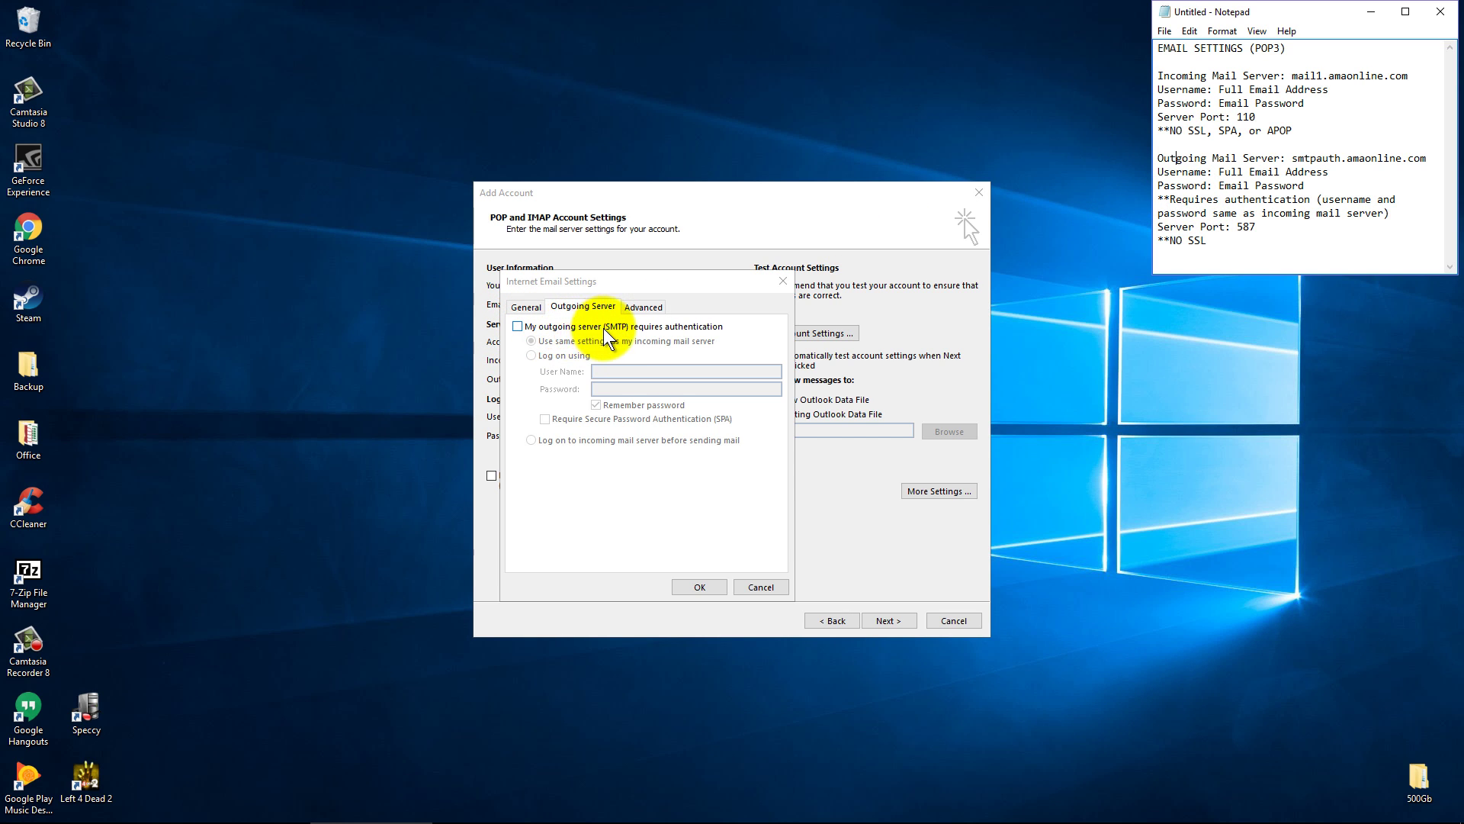
click(518, 326)
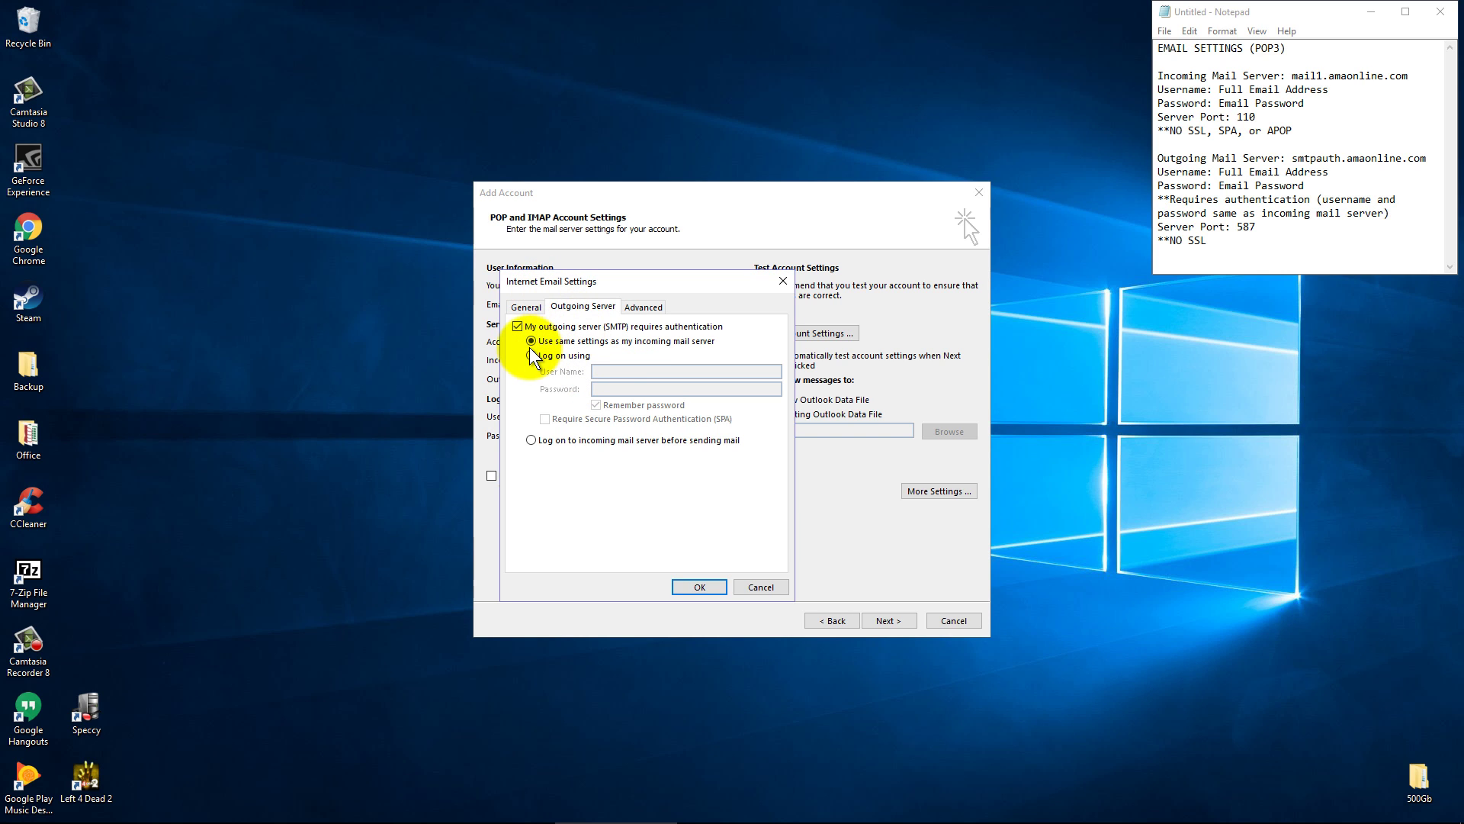
Step: On the Advanced tab, replace outgoing SMTP port 25 with 587, leaving POP3 on 110
click(643, 309)
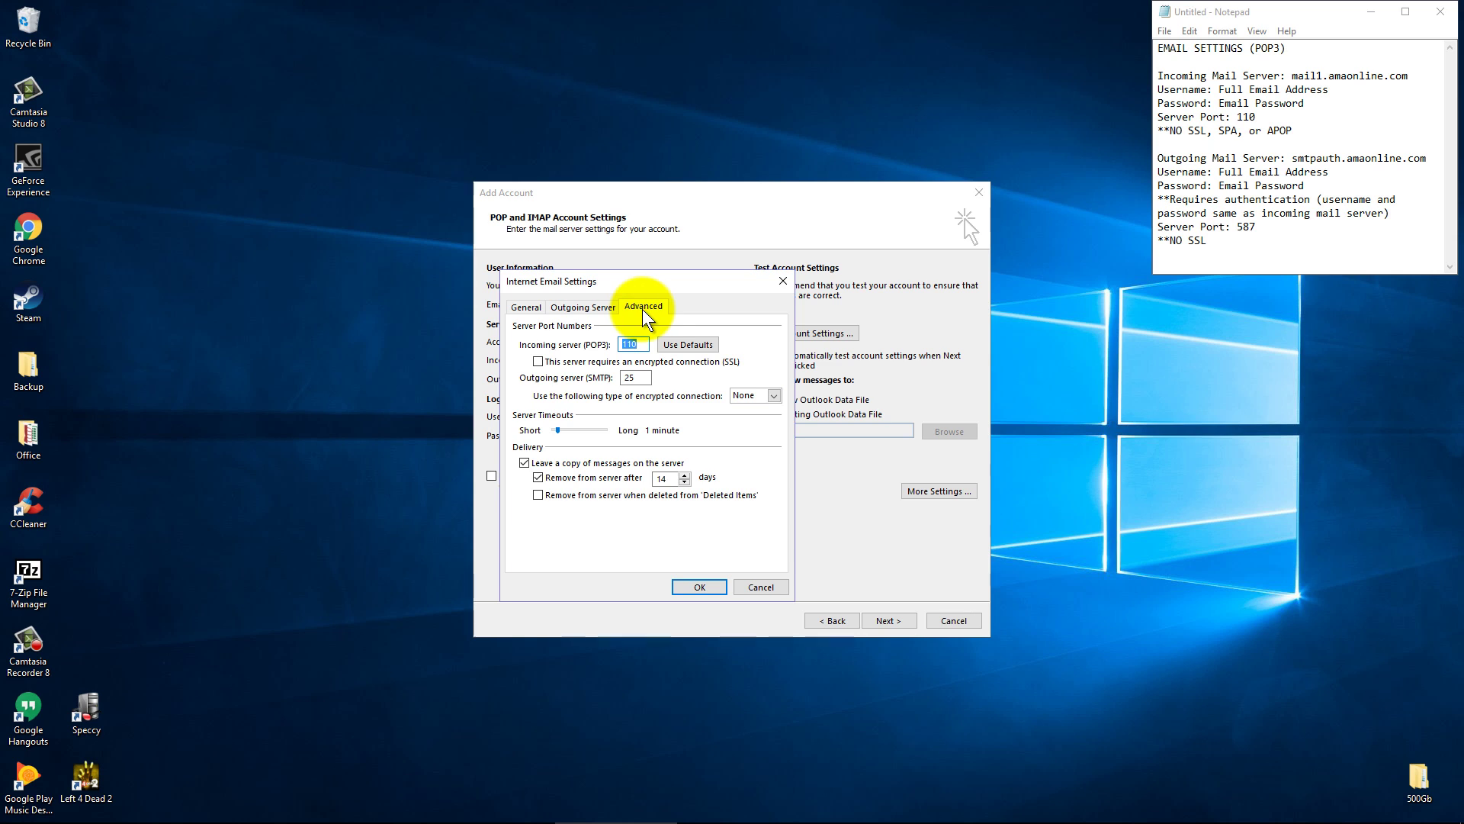
double_click(642, 344)
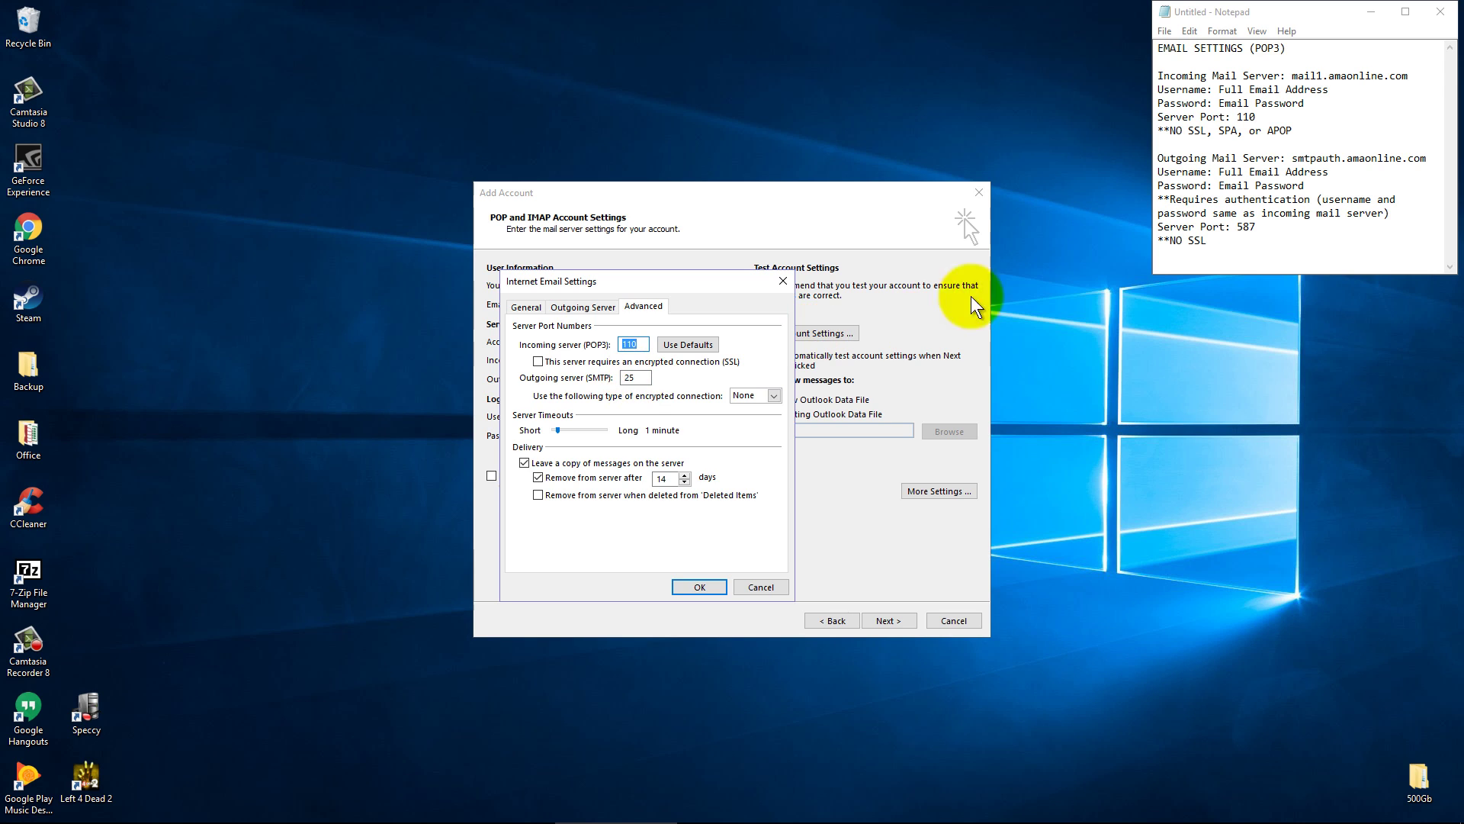
double_click(631, 376)
text(587)
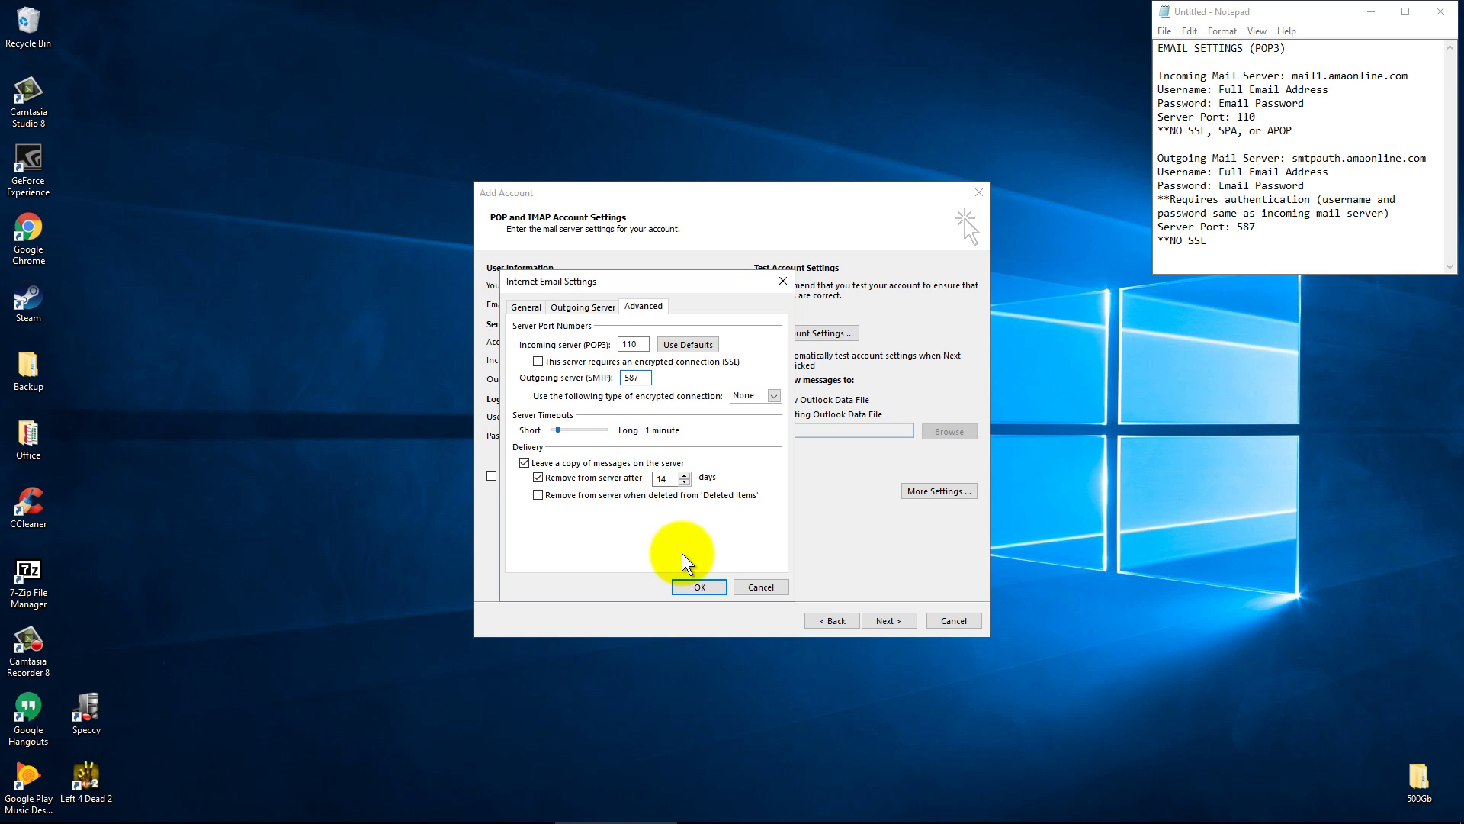
Step: Save the extra settings, run Test Account Settings, and close the successful test results
click(699, 588)
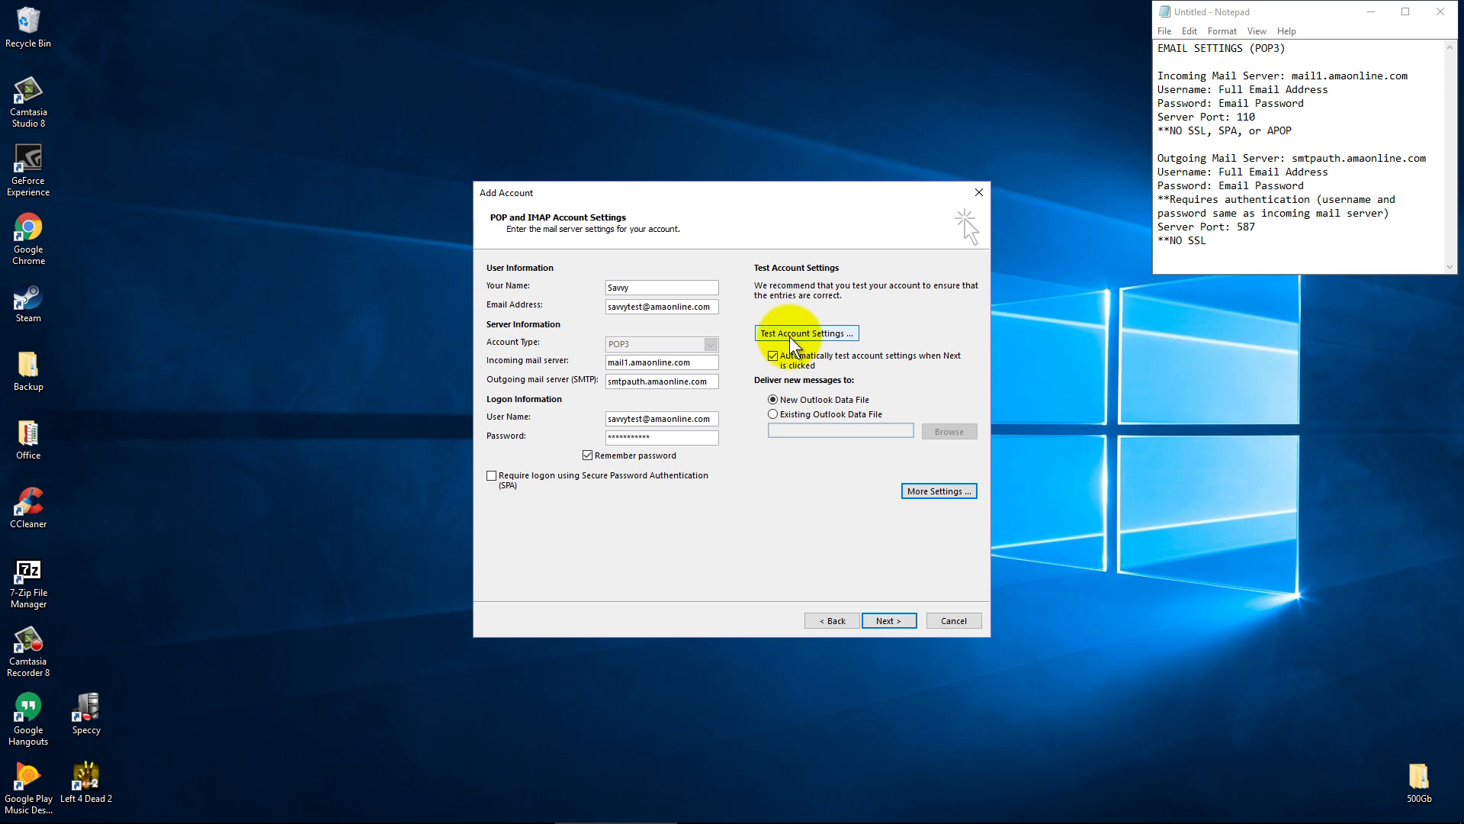
click(889, 621)
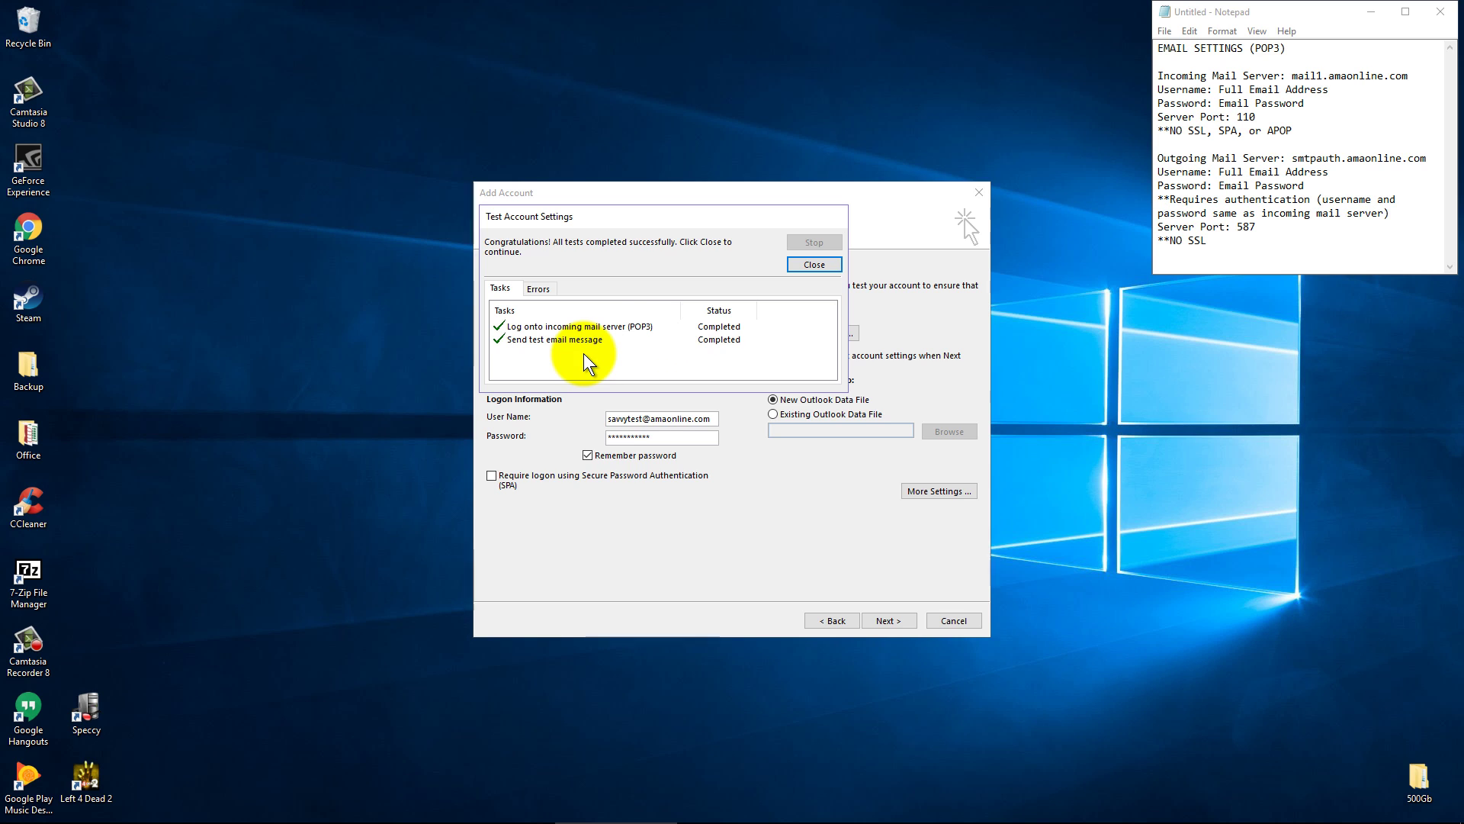
click(821, 268)
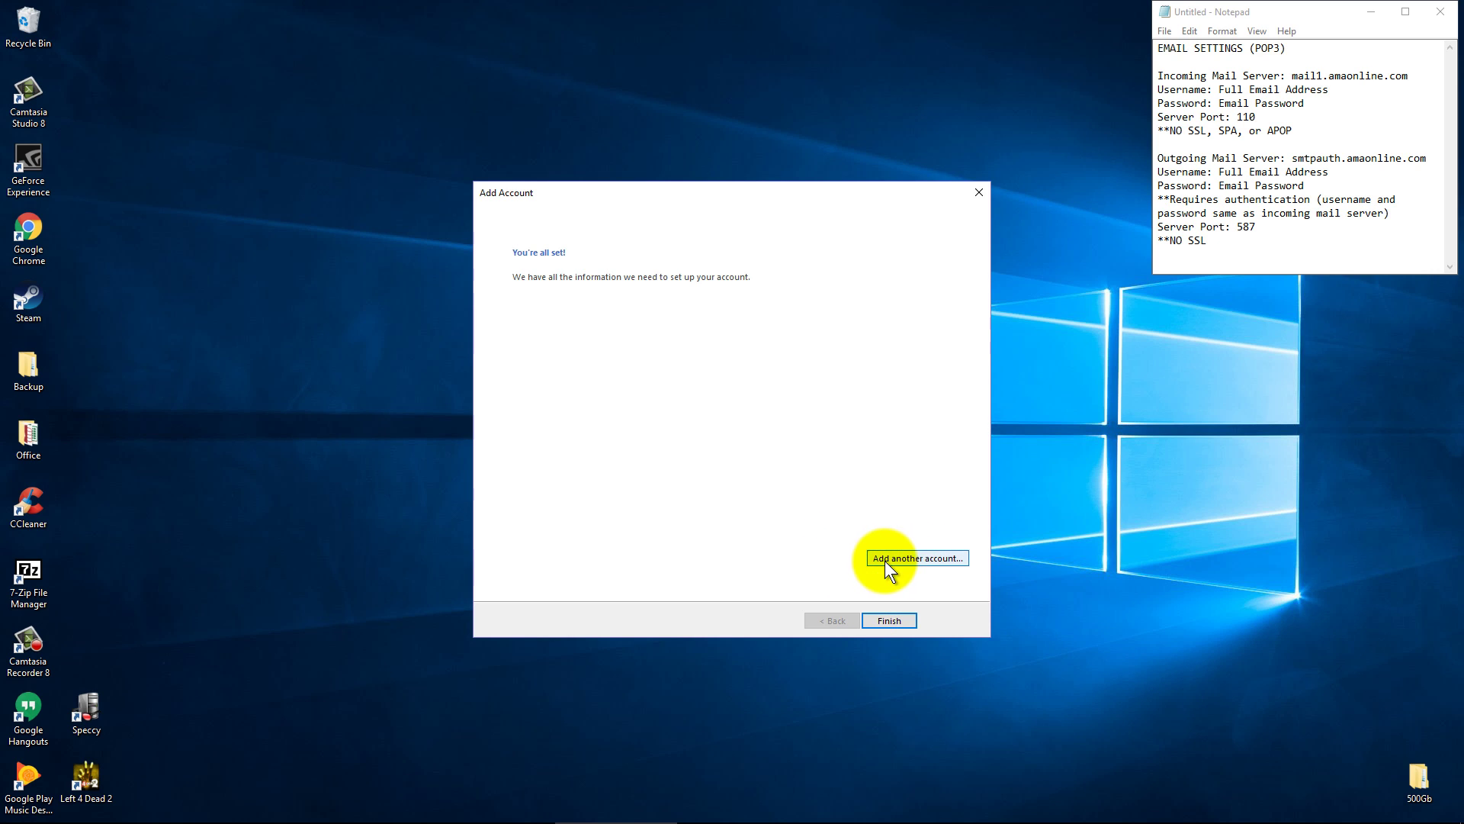
Step: Finish the wizard, then expand the new account's folders and open its Inbox with 8 messages
click(890, 619)
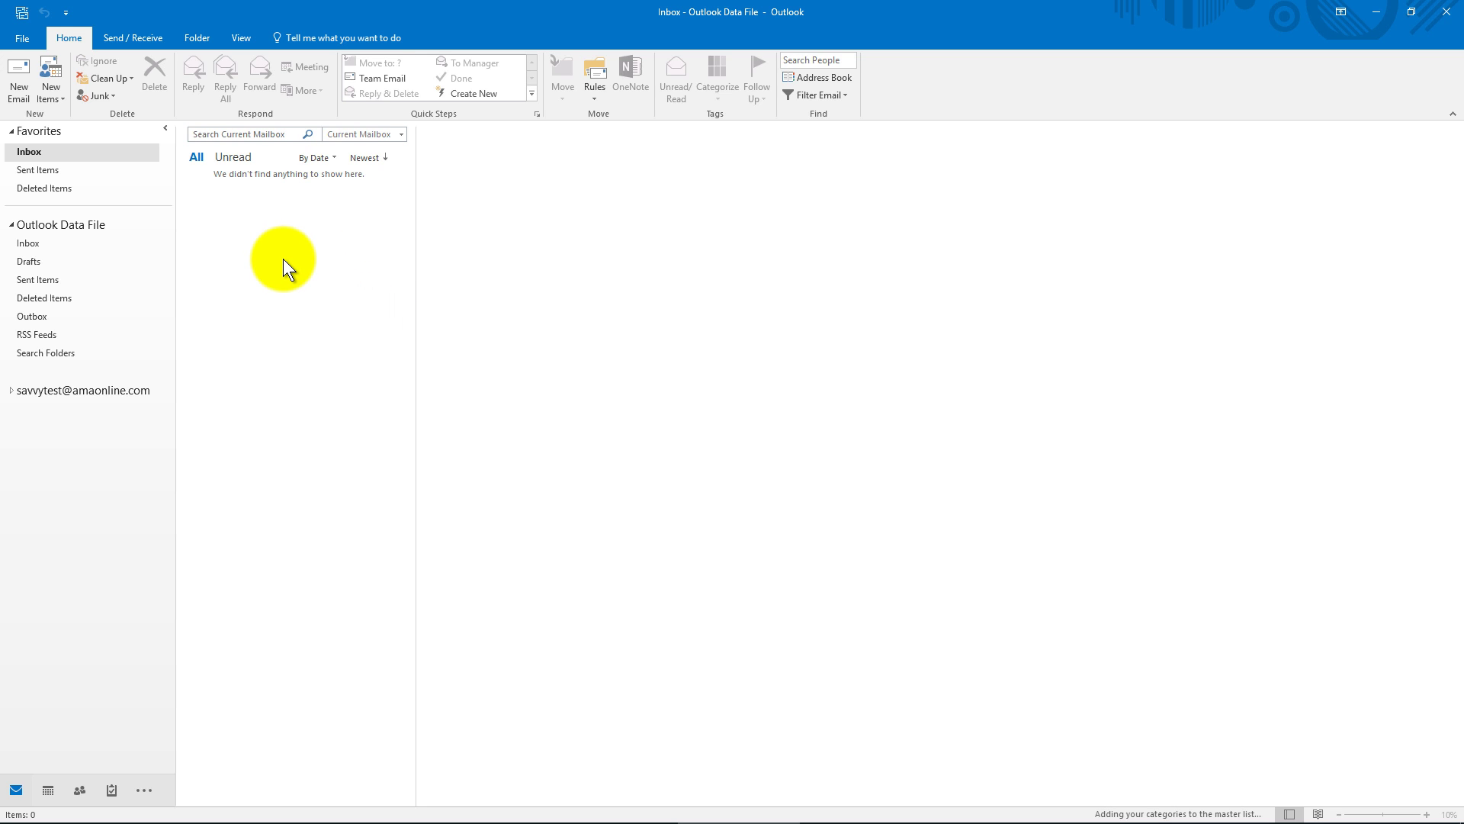
click(35, 151)
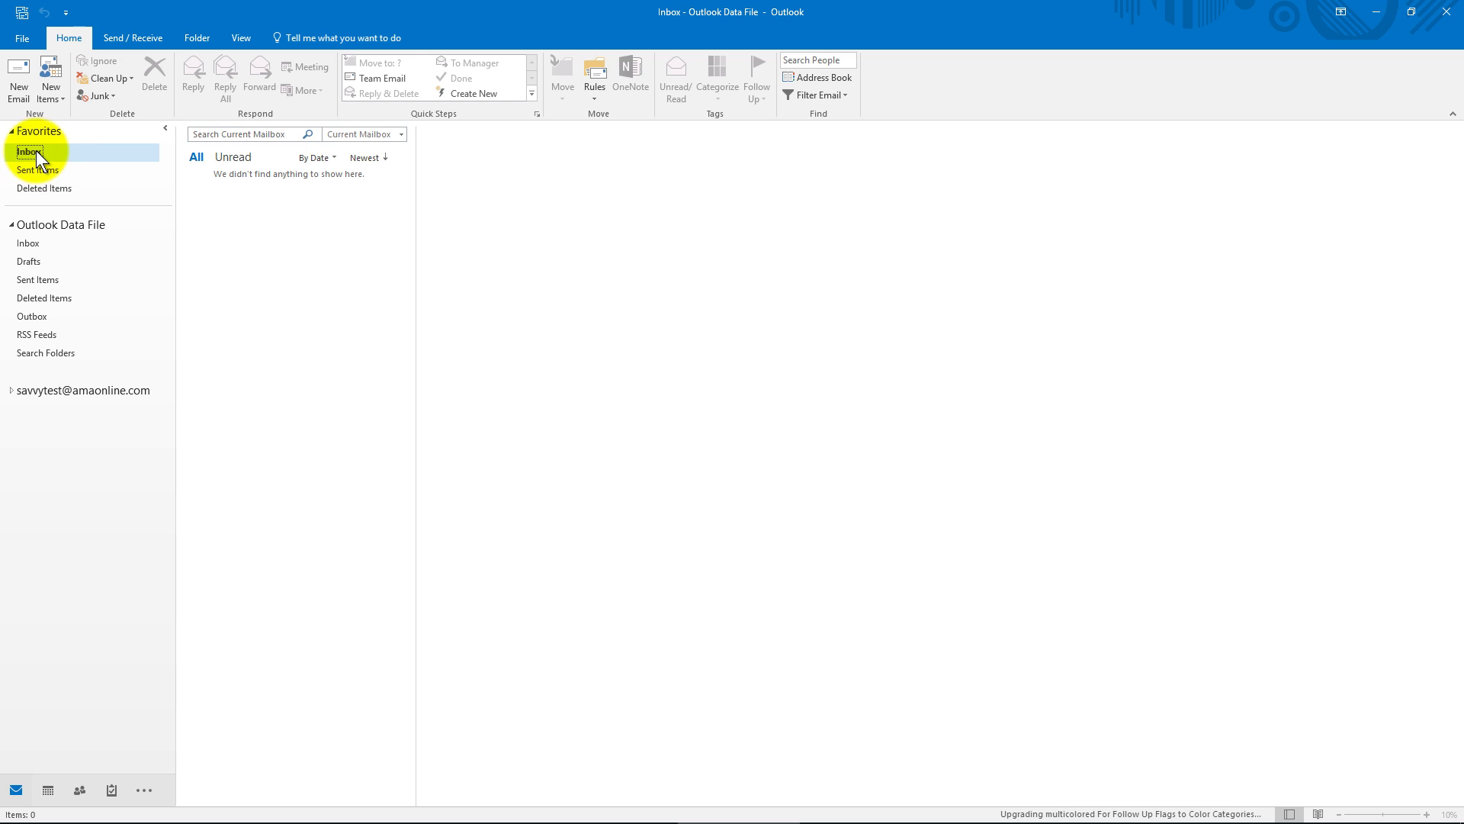
click(35, 389)
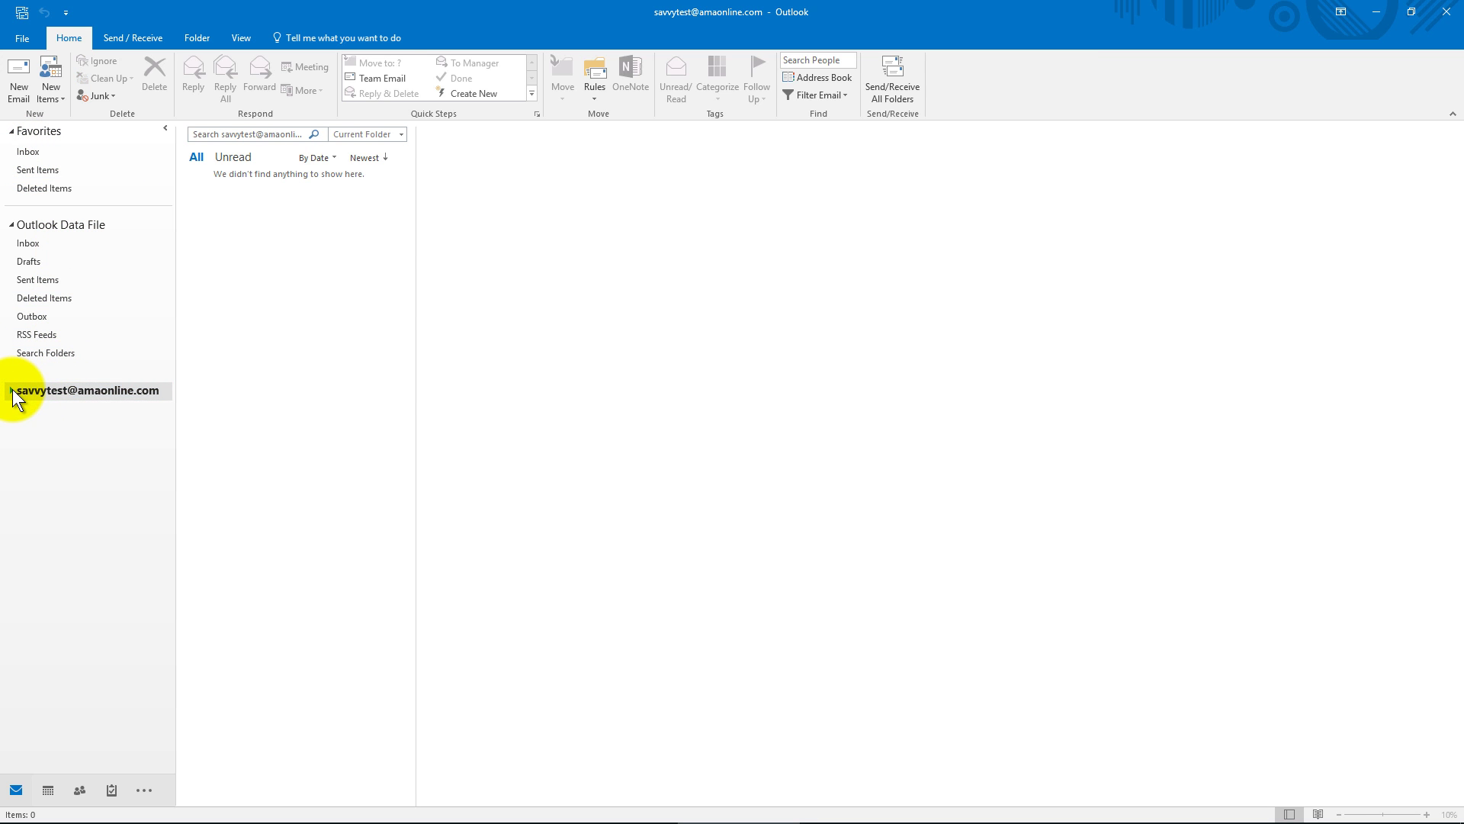
click(12, 390)
click(37, 405)
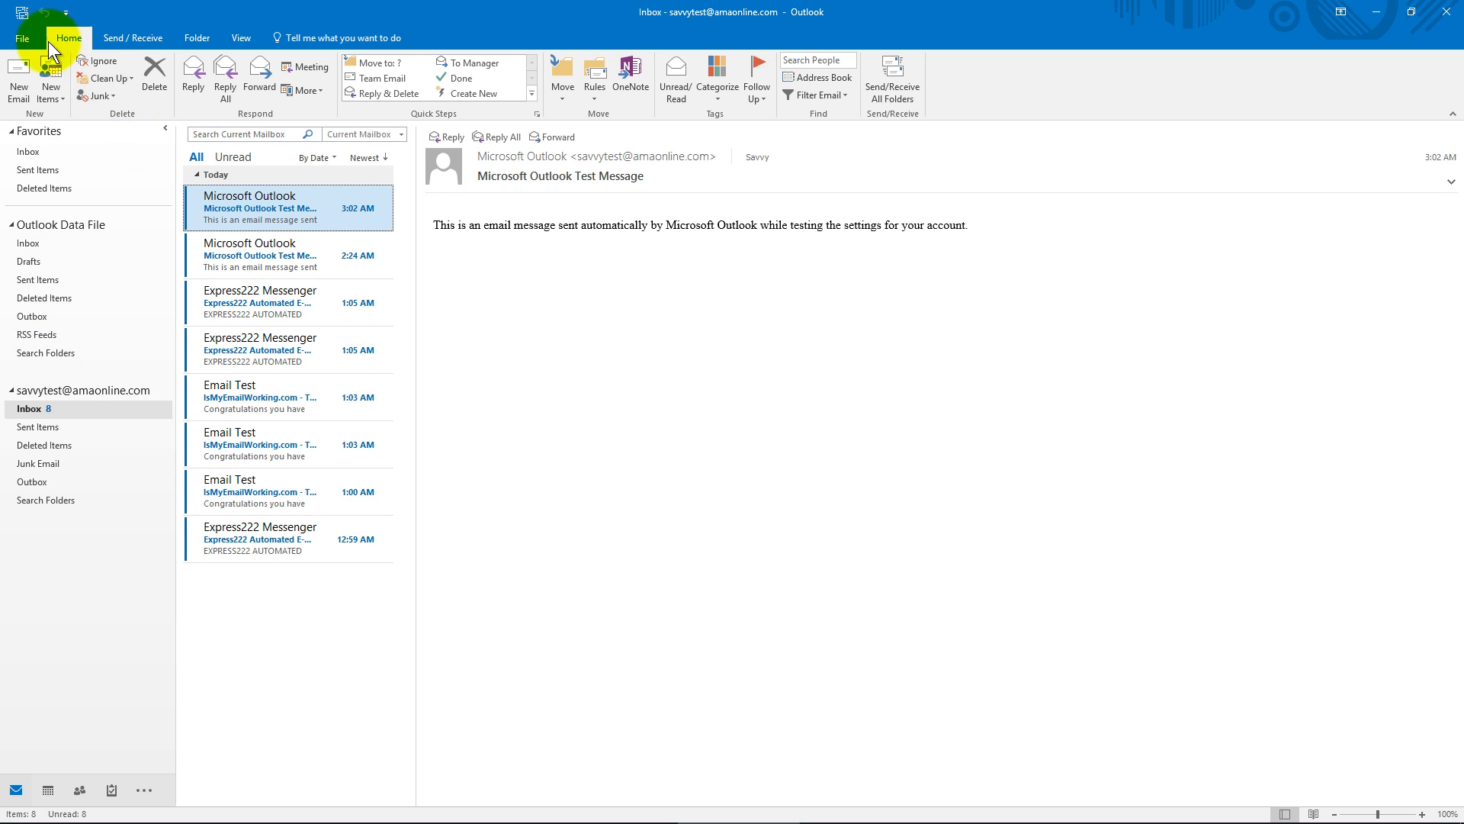
Step: Via File > Account Settings, open the POP3 account in Change Account and check More Settings
click(24, 38)
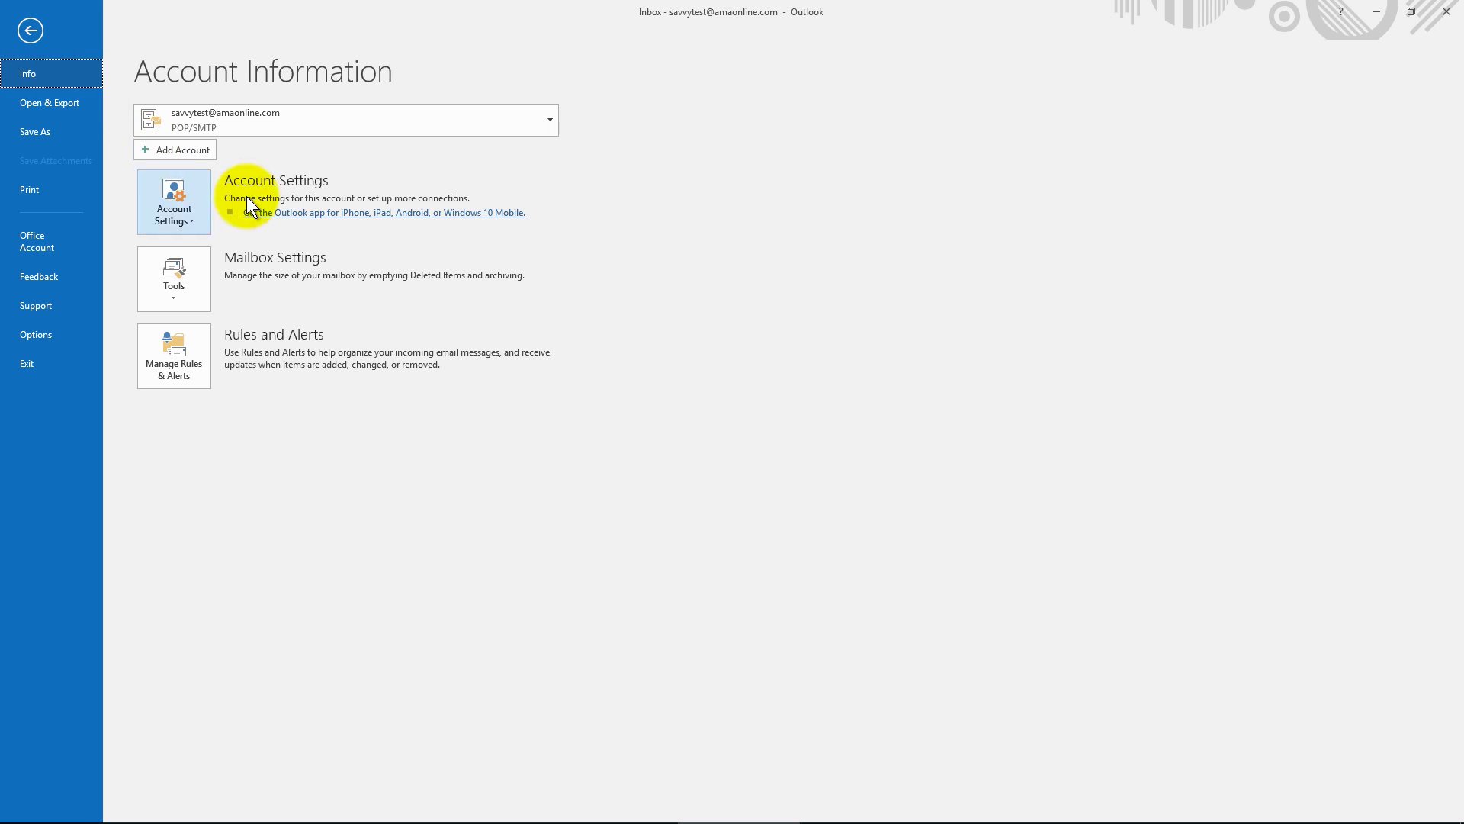
click(180, 196)
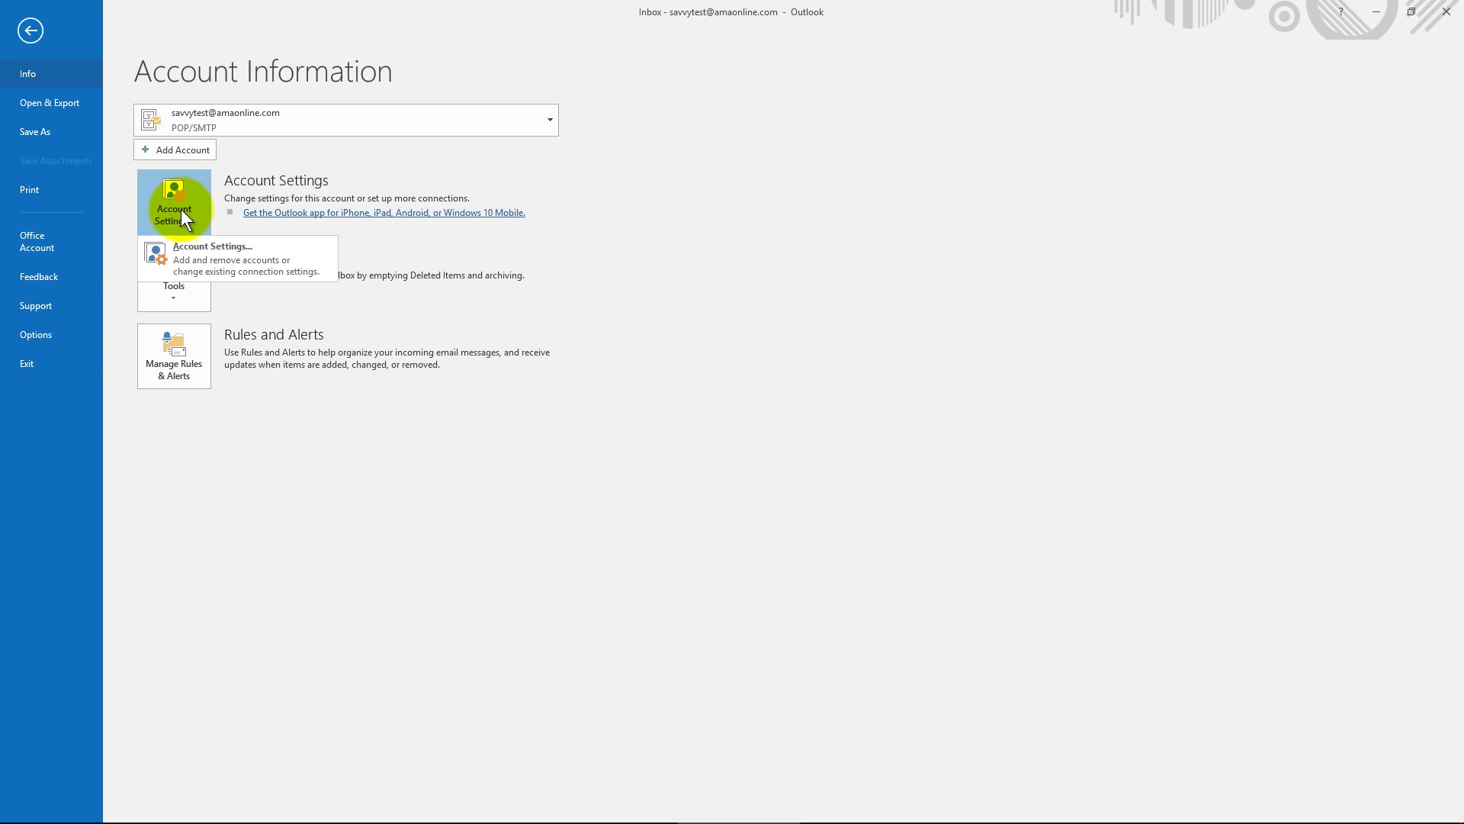
click(195, 256)
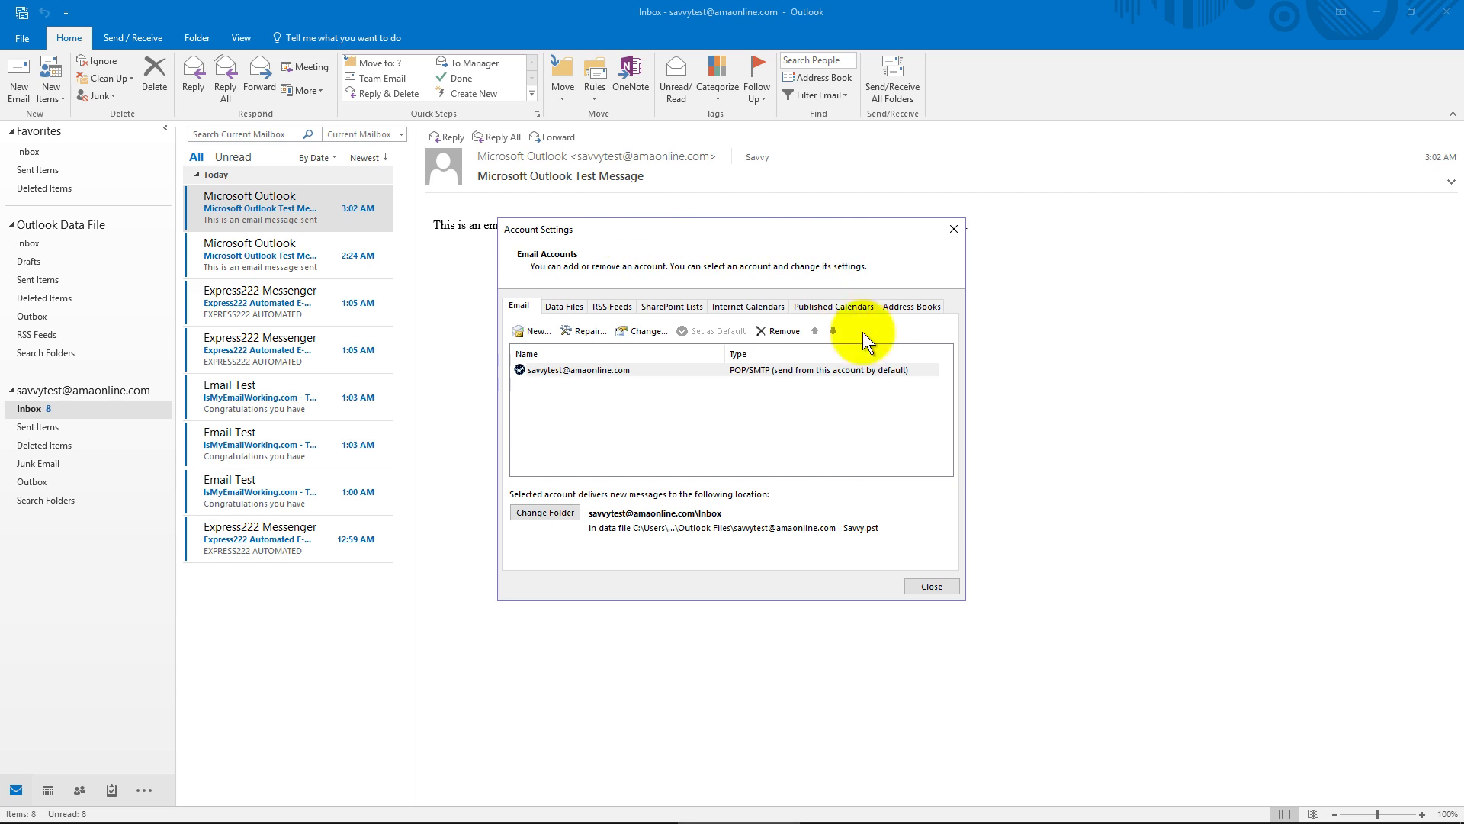
click(578, 369)
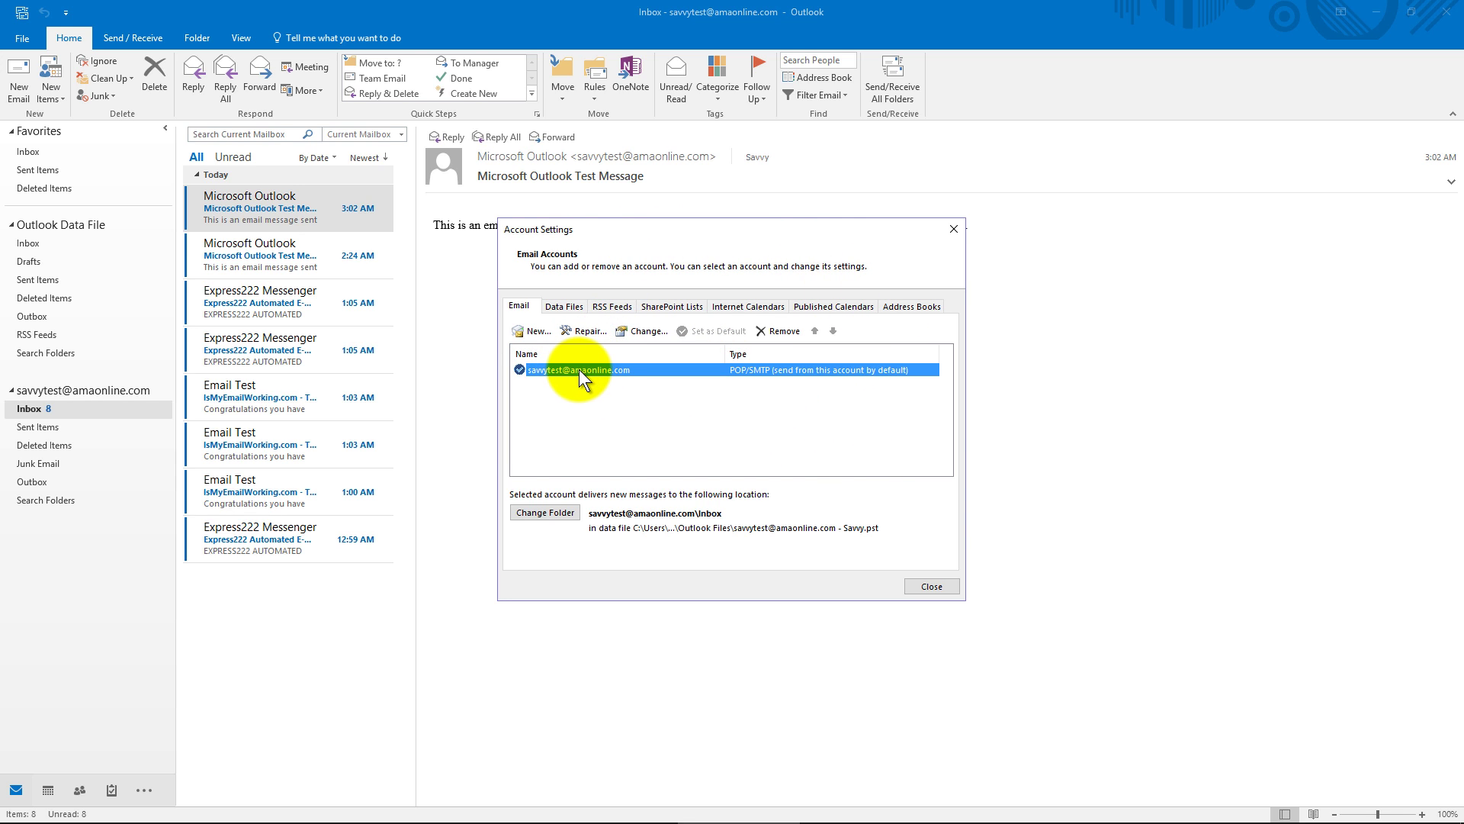
click(639, 329)
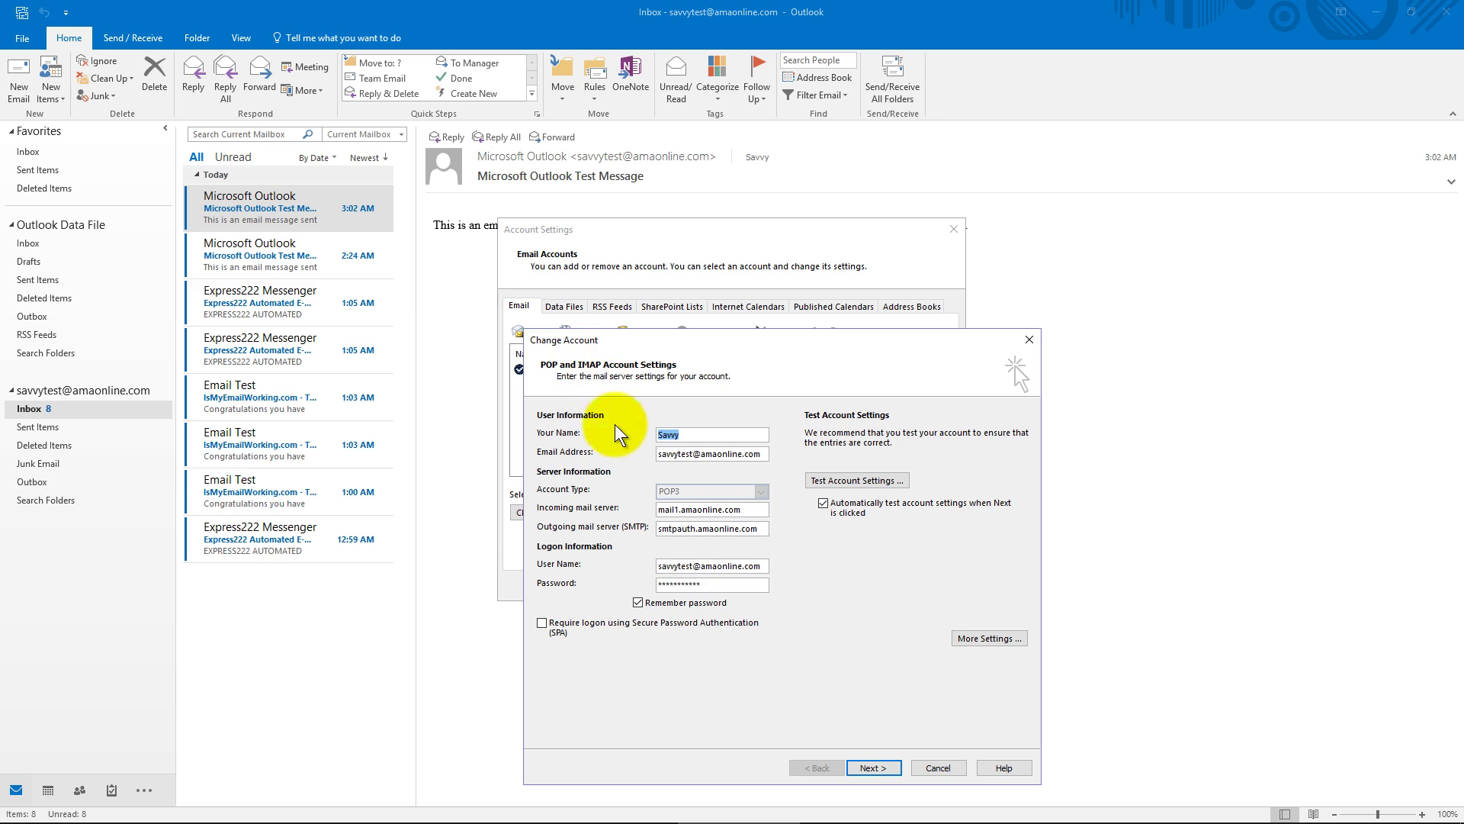
click(989, 638)
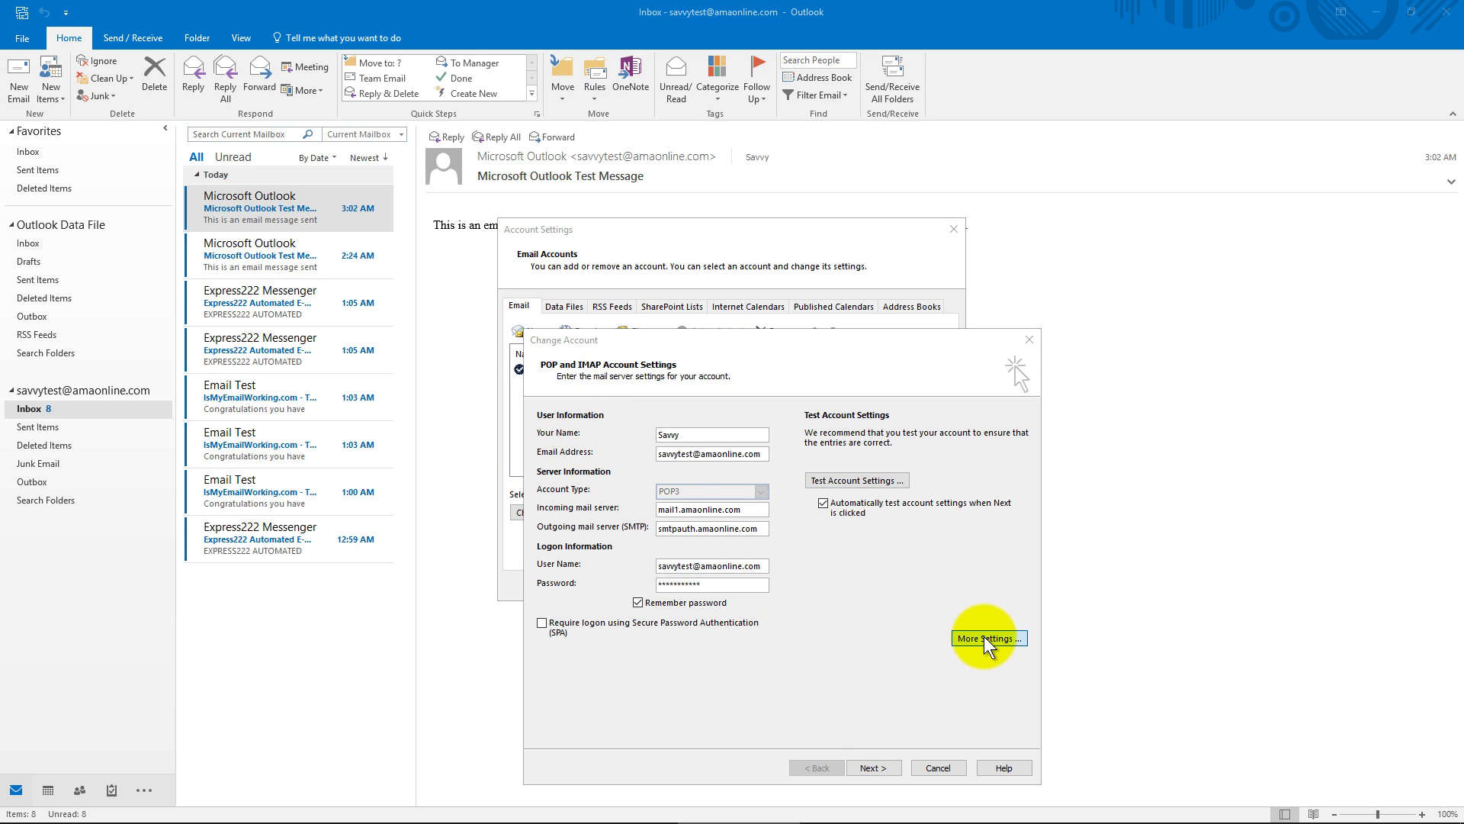
click(833, 428)
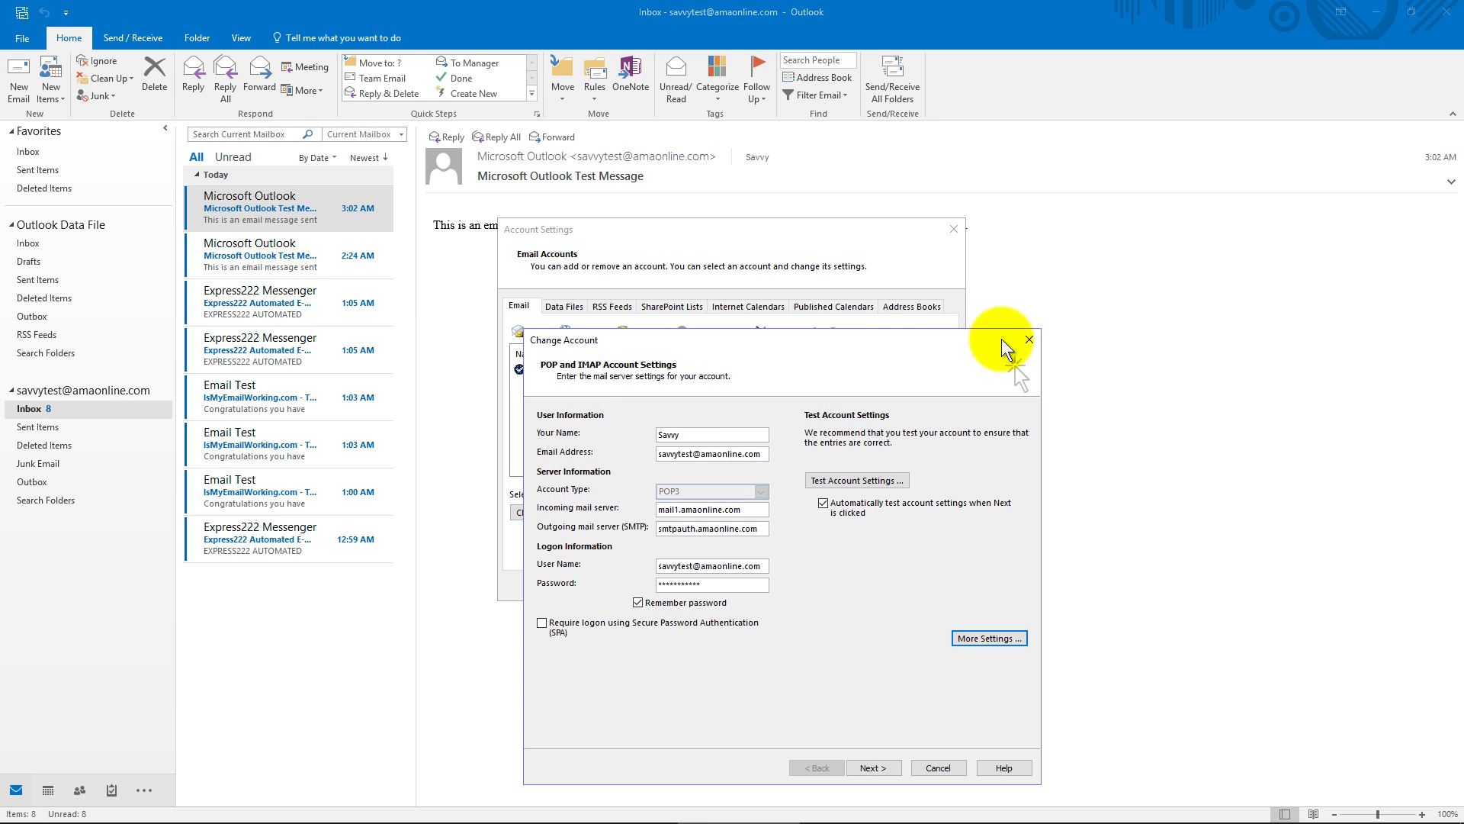